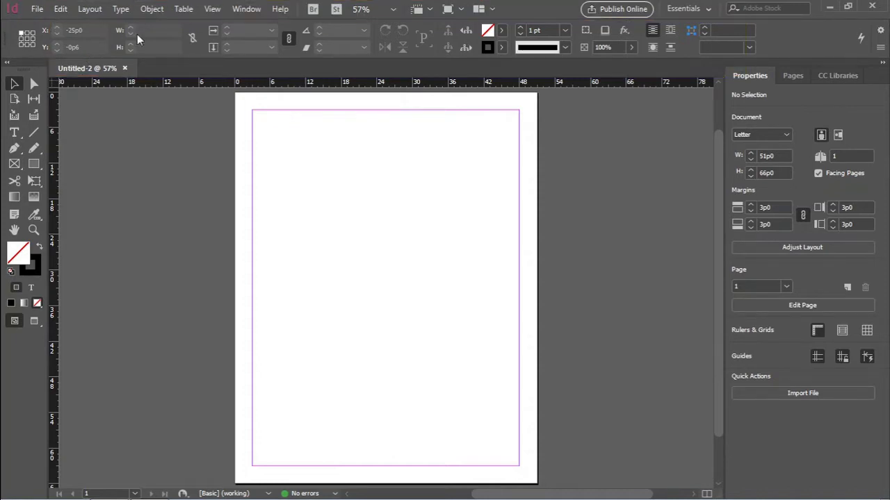
# Step: Hide the Control panel and bring it back
pyautogui.click(246, 9)
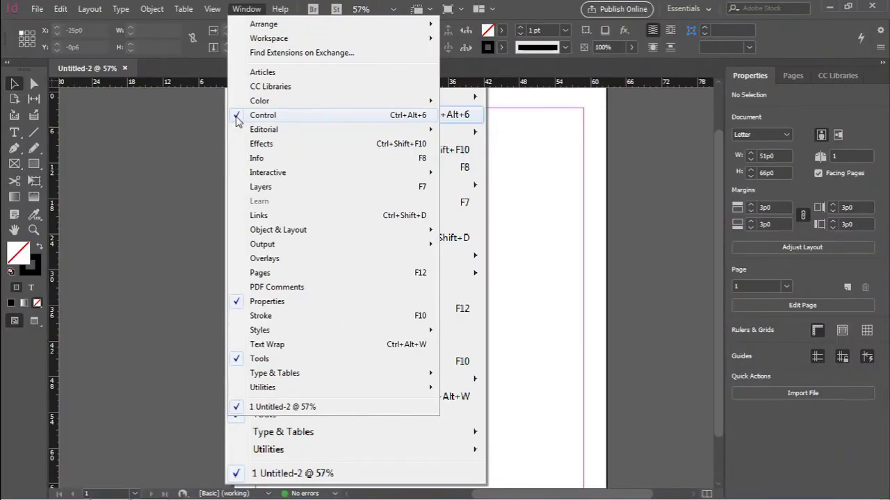
pyautogui.click(235, 115)
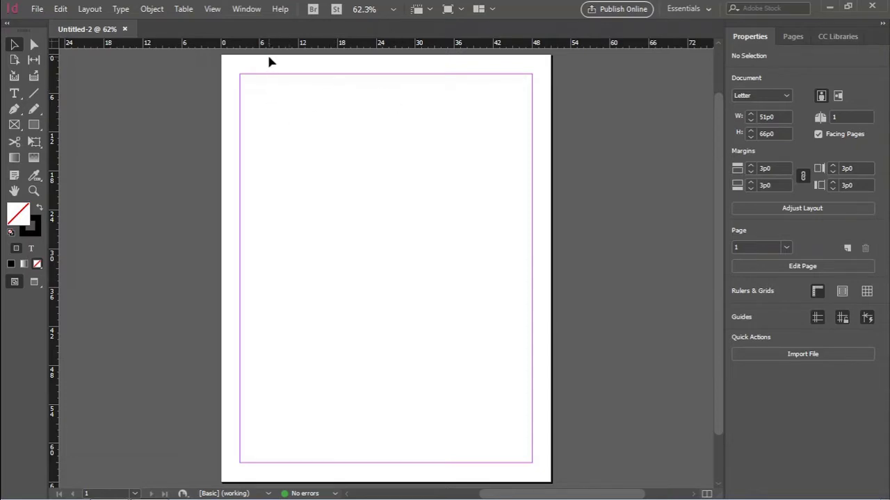
pyautogui.click(244, 9)
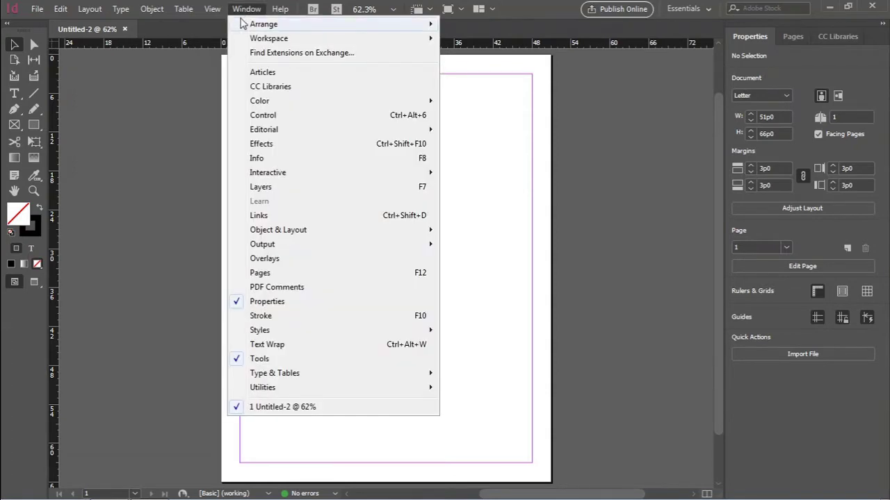
pyautogui.click(248, 116)
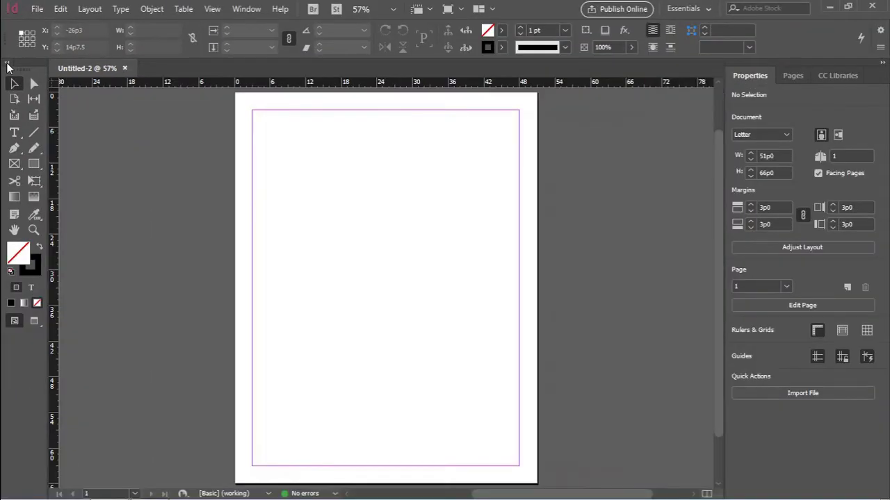
# Step: Switch the Tools panel to one column and back to two, and view the hidden variants of the Type and Pencil tools
pyautogui.click(8, 63)
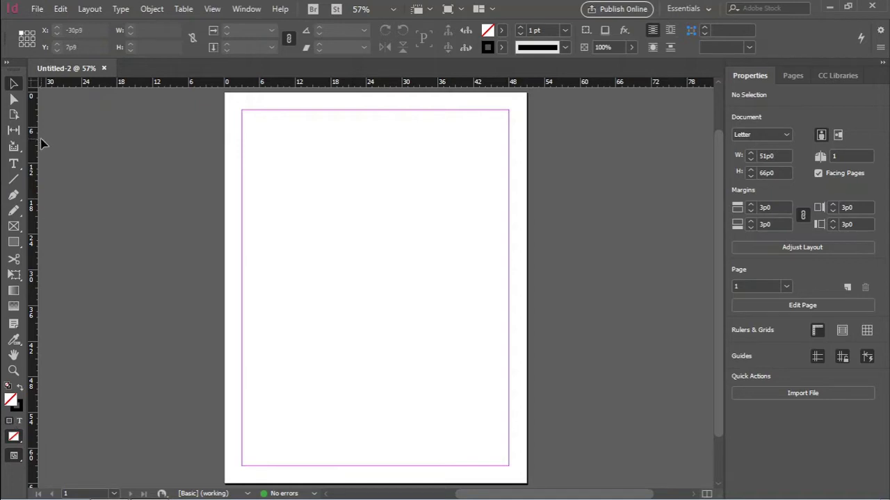
pyautogui.click(7, 63)
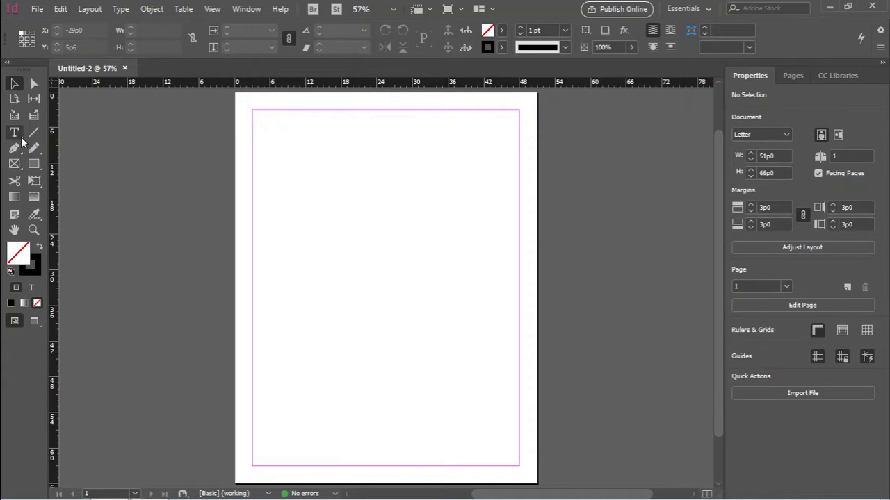
pyautogui.moveTo(19, 137); pyautogui.dragTo(91, 177)
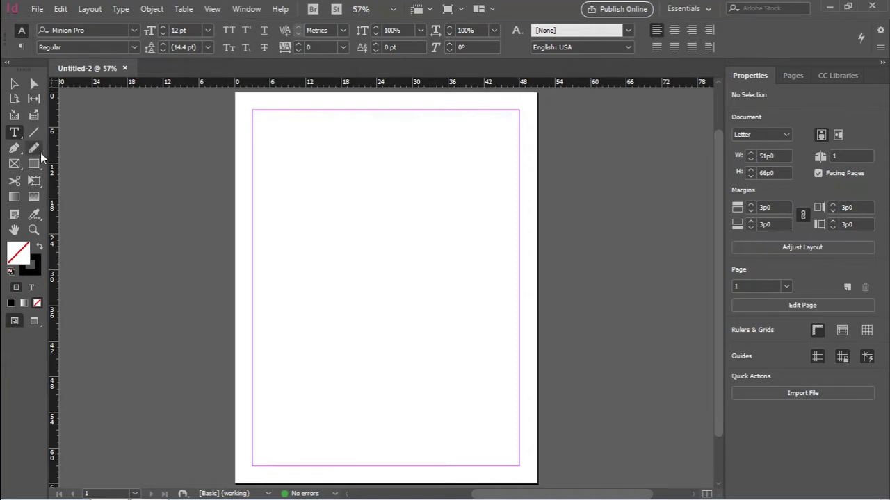
pyautogui.click(40, 152)
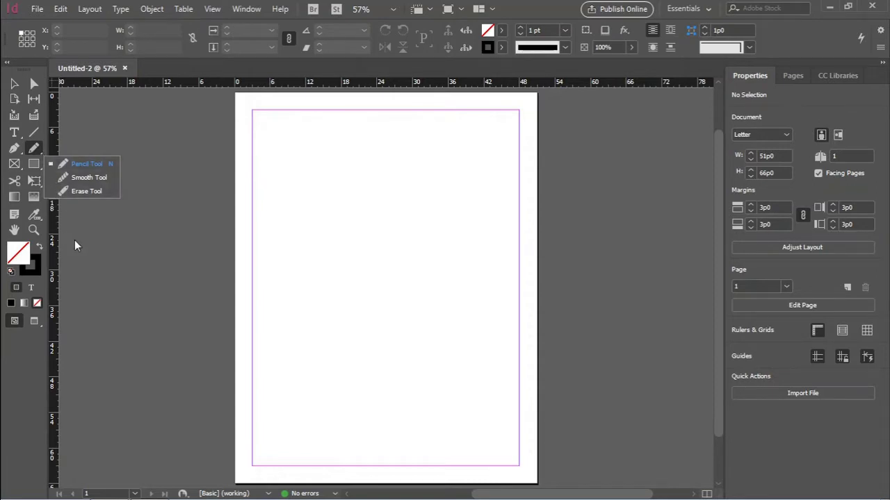
pyautogui.press('v')
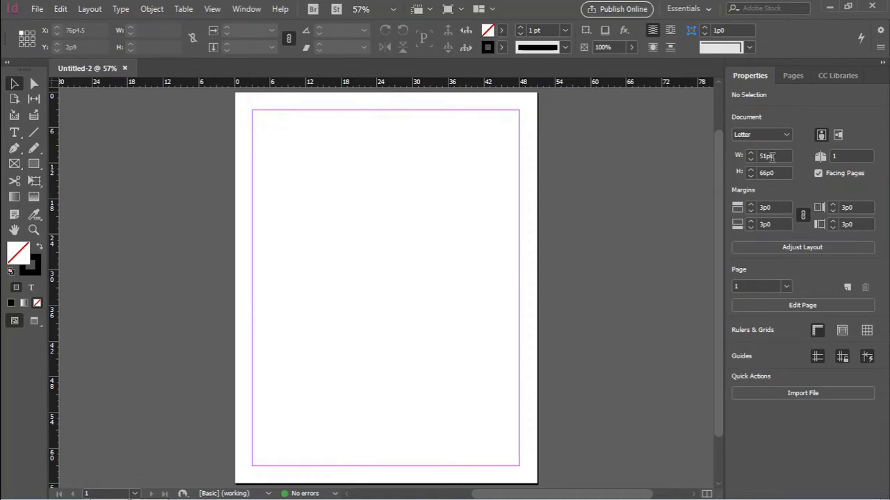
# Step: View the contents of the Pages and CC Libraries panels
pyautogui.click(791, 76)
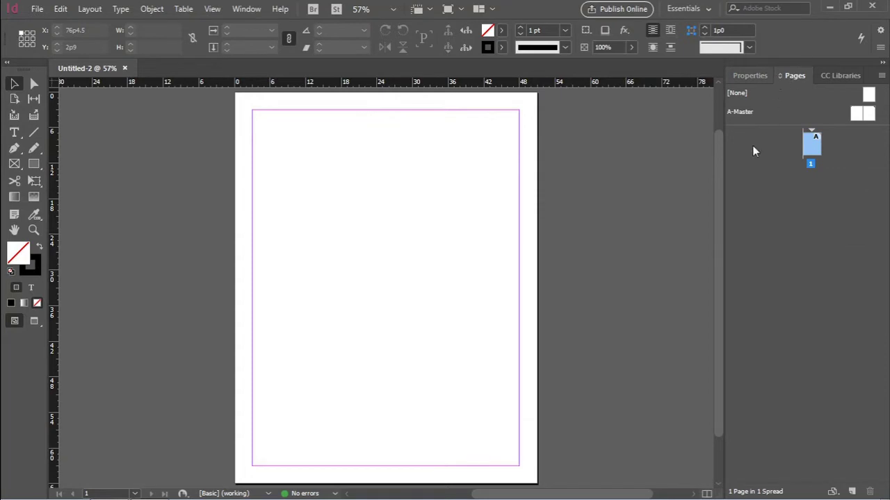
pyautogui.click(833, 78)
pyautogui.click(794, 77)
pyautogui.click(756, 78)
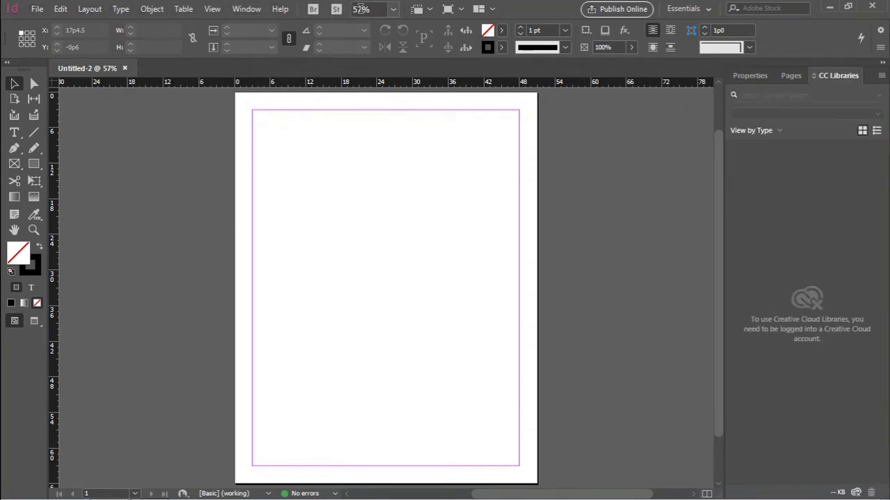
# Step: Set the document zoom level to the 100% preset
pyautogui.click(355, 8)
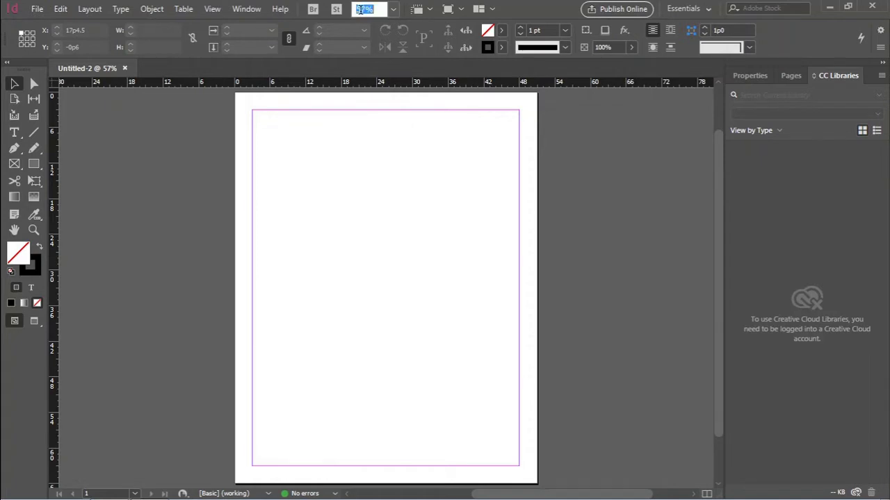
pyautogui.click(366, 11)
pyautogui.moveTo(373, 9); pyautogui.dragTo(356, 9)
pyautogui.click(394, 12)
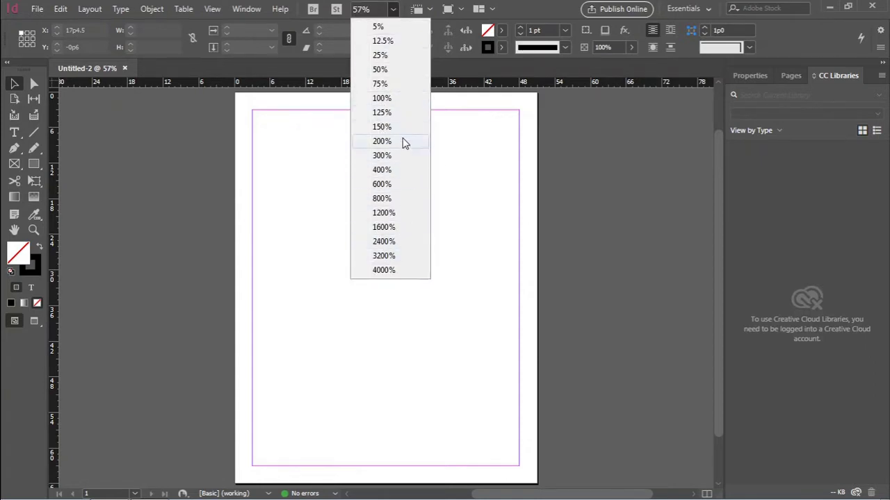
pyautogui.click(381, 98)
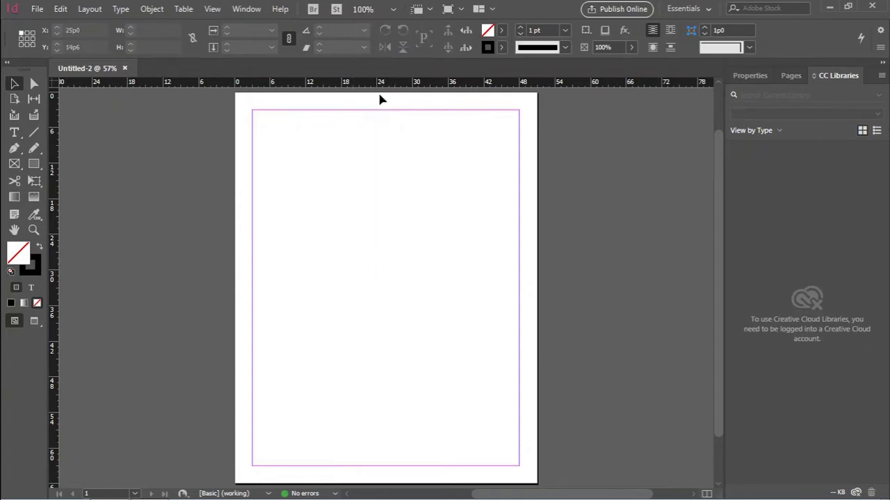
# Step: Reduce the document zoom to 12.5% and bring it back up to 50%
pyautogui.click(391, 10)
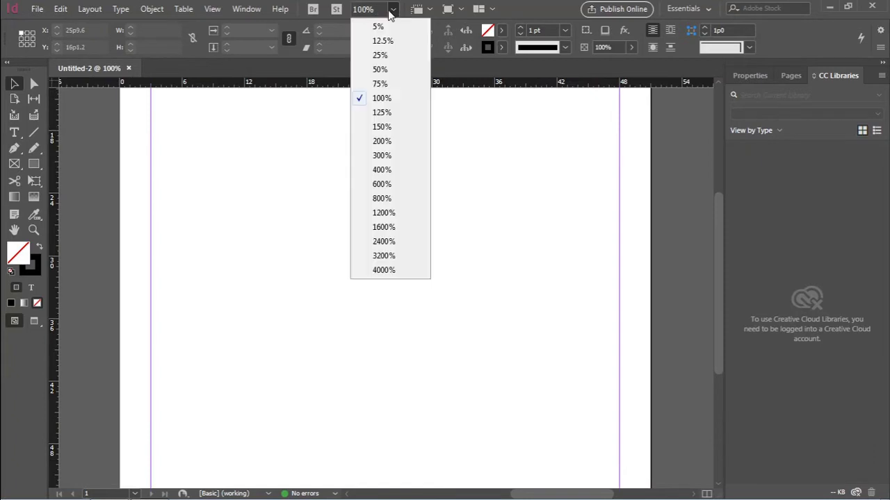
pyautogui.click(381, 41)
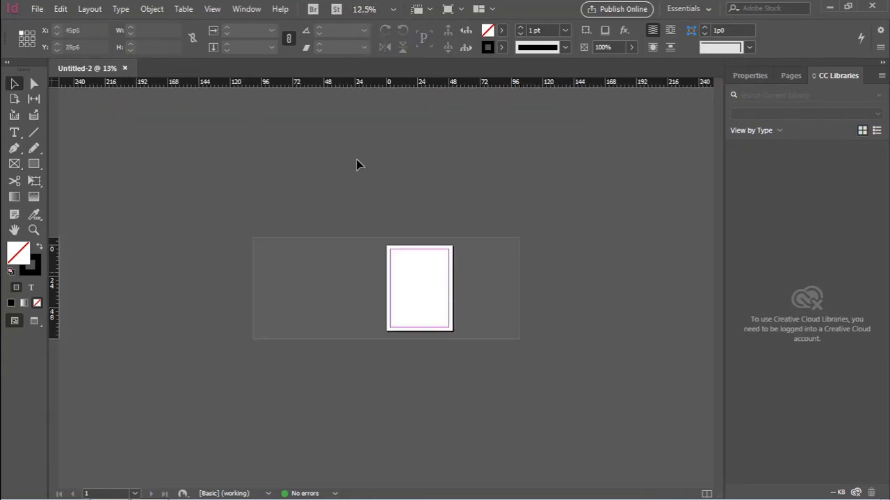
pyautogui.click(393, 9)
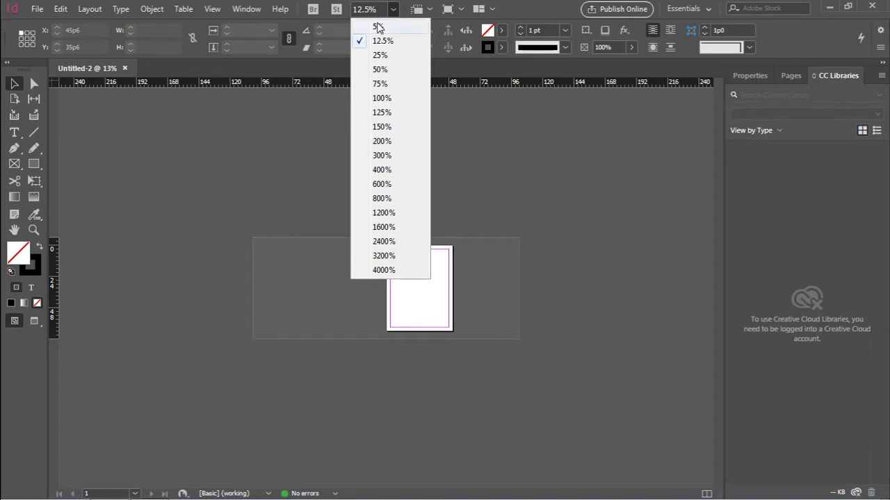
pyautogui.click(380, 70)
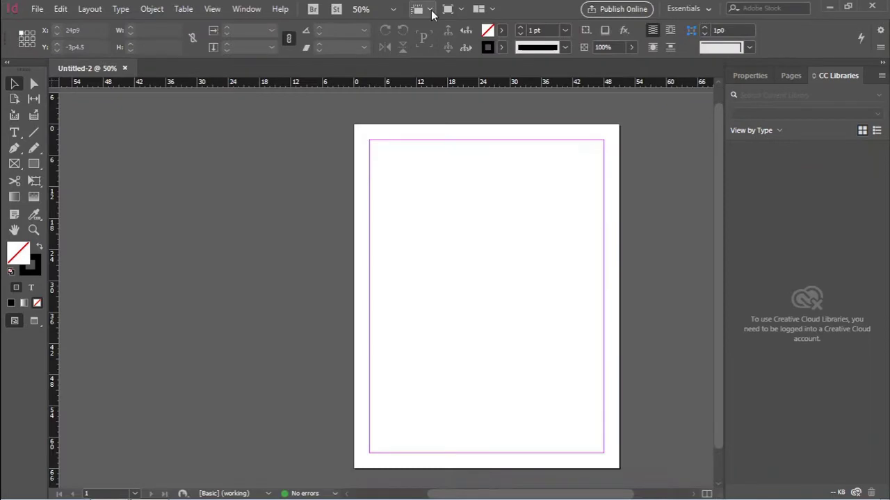
# Step: Check which view options are enabled and place a horizontal ruler guide across the page at about 11p6
pyautogui.click(431, 11)
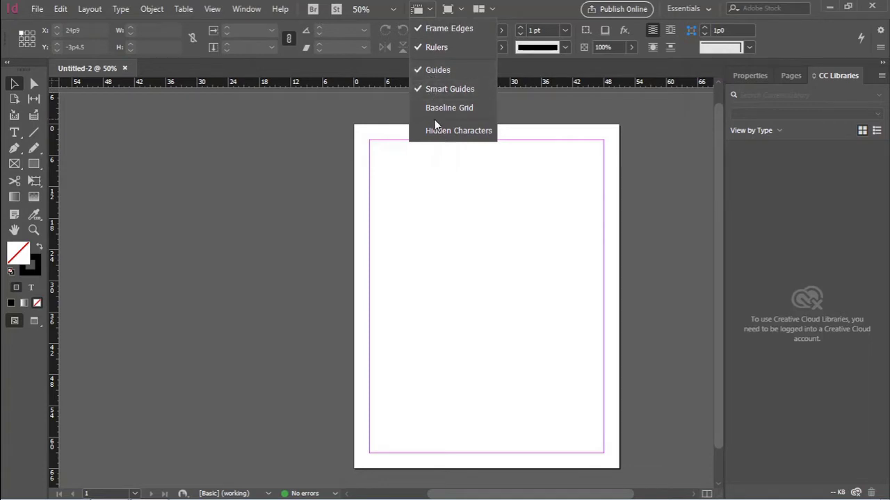
pyautogui.click(215, 110)
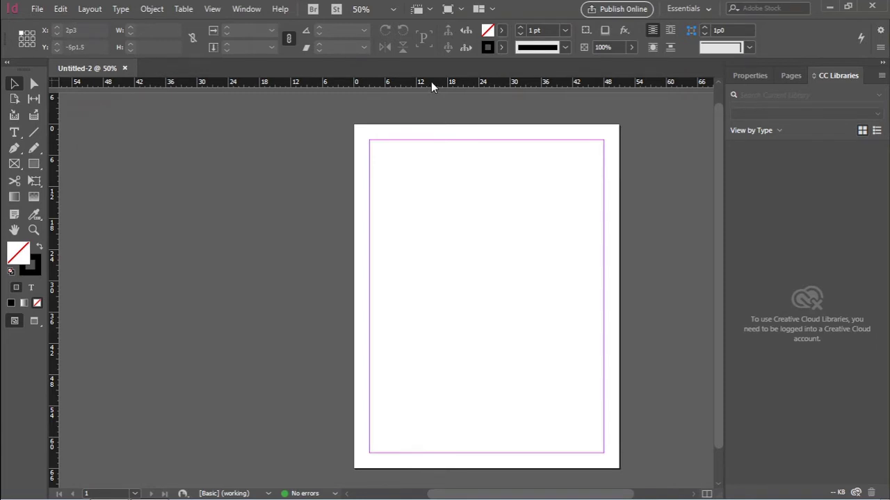
pyautogui.moveTo(430, 99); pyautogui.dragTo(430, 226)
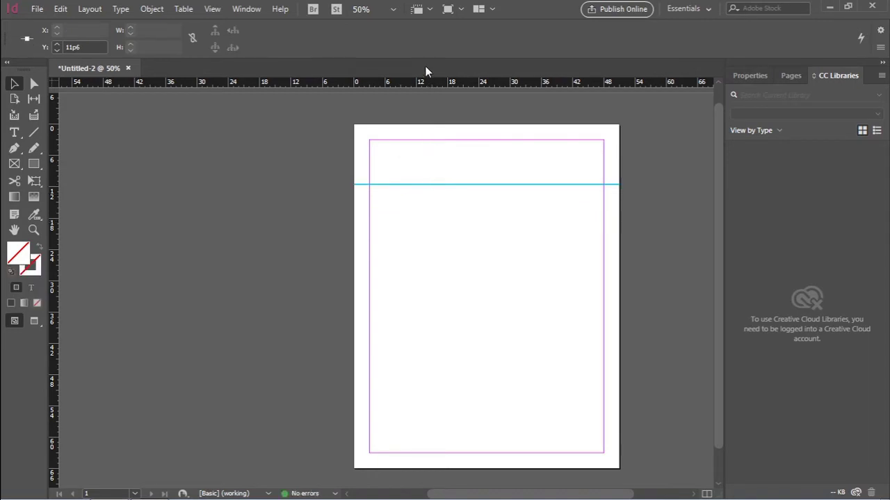
# Step: Hide the rulers around the document and show them again
pyautogui.click(429, 11)
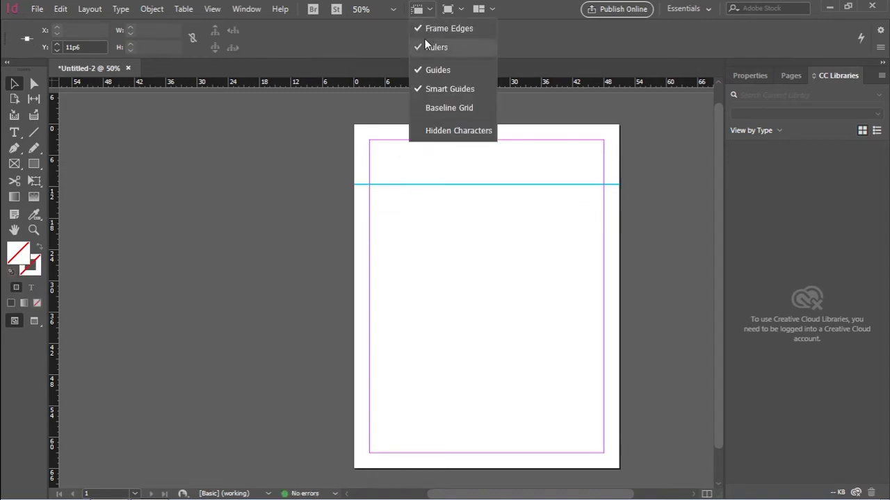
pyautogui.click(422, 47)
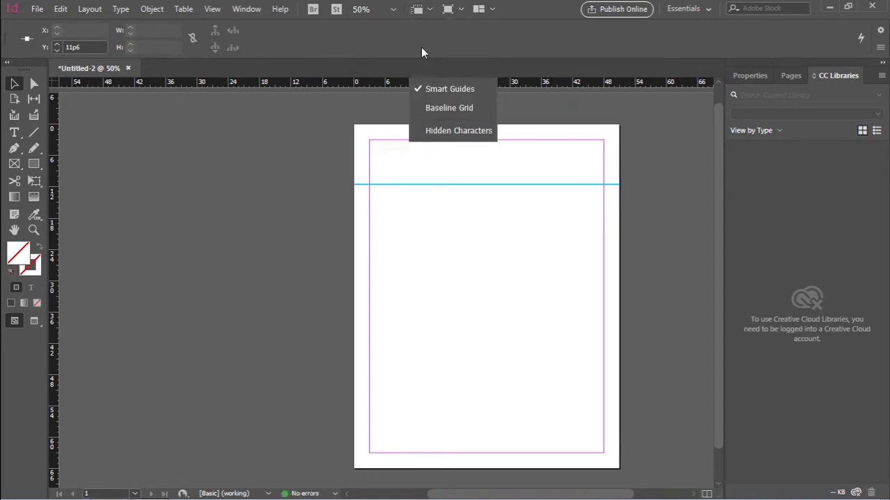
pyautogui.click(431, 14)
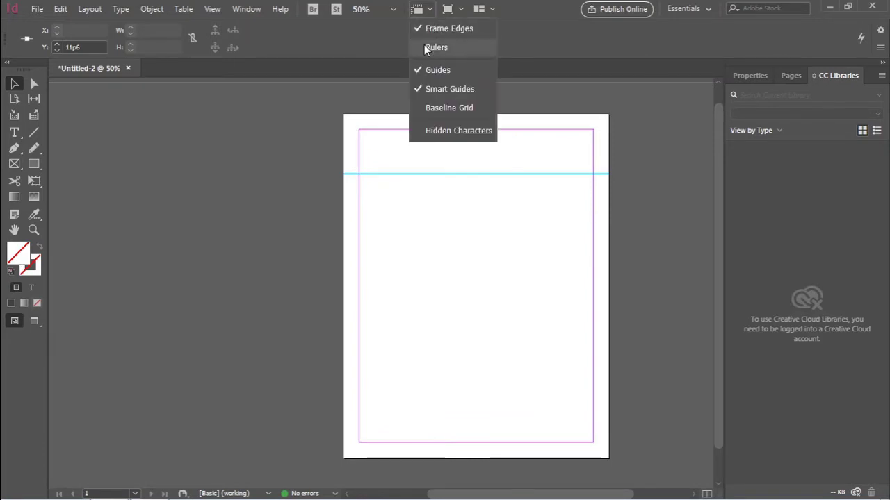
pyautogui.click(424, 45)
# Step: Hide the guides and margin lines on the page and show them again
pyautogui.click(426, 10)
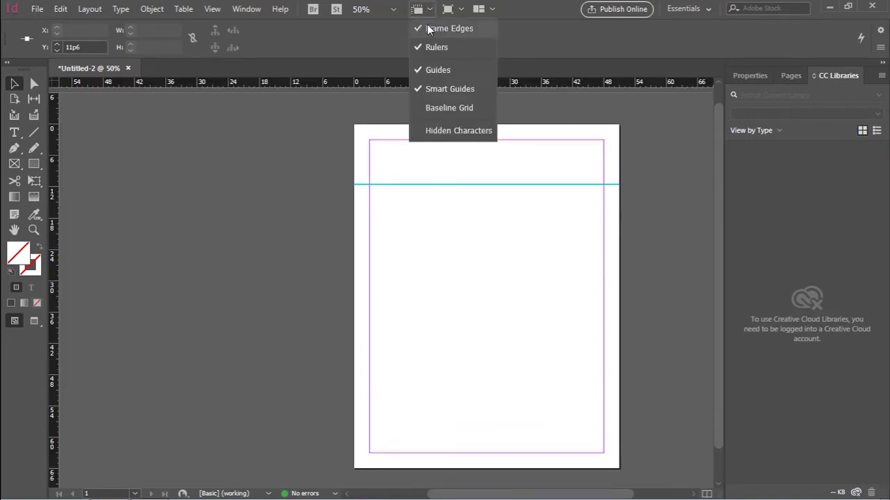
pyautogui.click(426, 70)
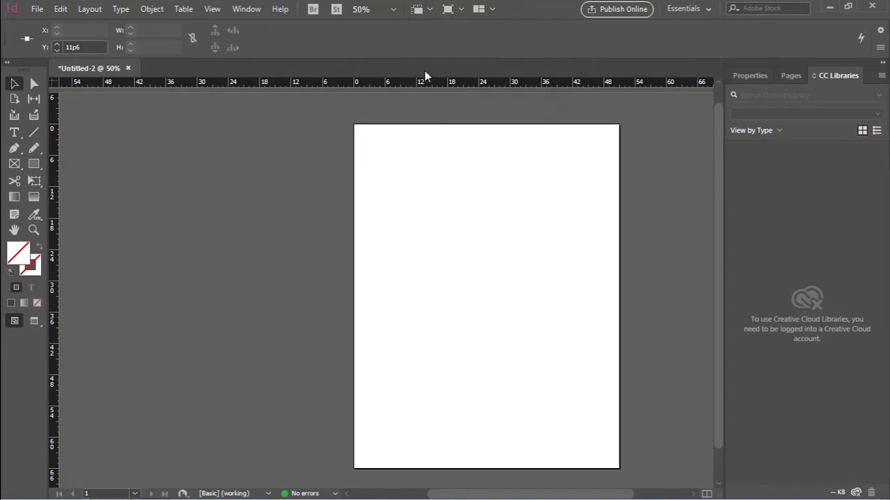
pyautogui.click(430, 11)
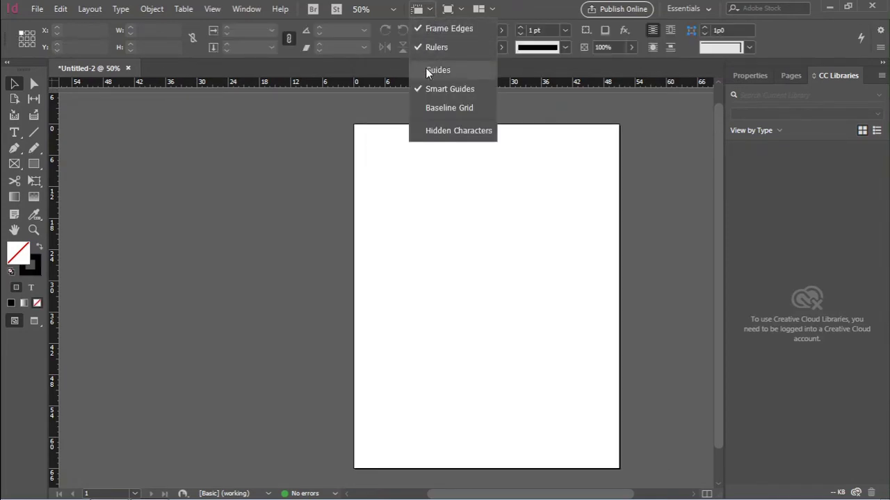
pyautogui.click(427, 69)
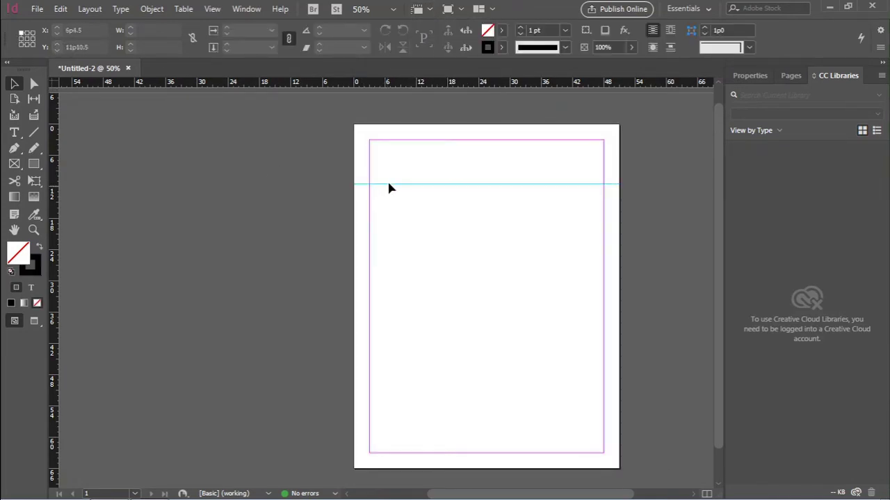
# Step: Add two horizontal ruler guides at about 17p3 and 24p0, and a vertical guide at about 14p7.5
pyautogui.moveTo(399, 90); pyautogui.dragTo(398, 214)
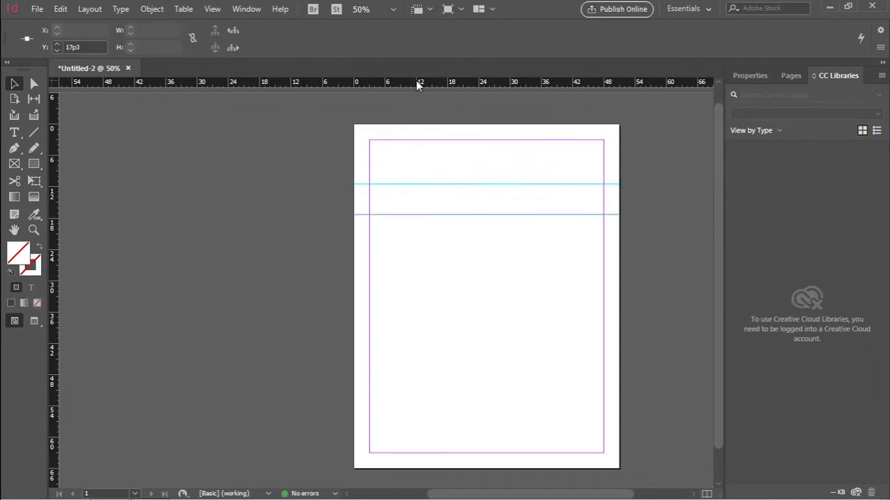
pyautogui.moveTo(417, 84); pyautogui.dragTo(413, 249)
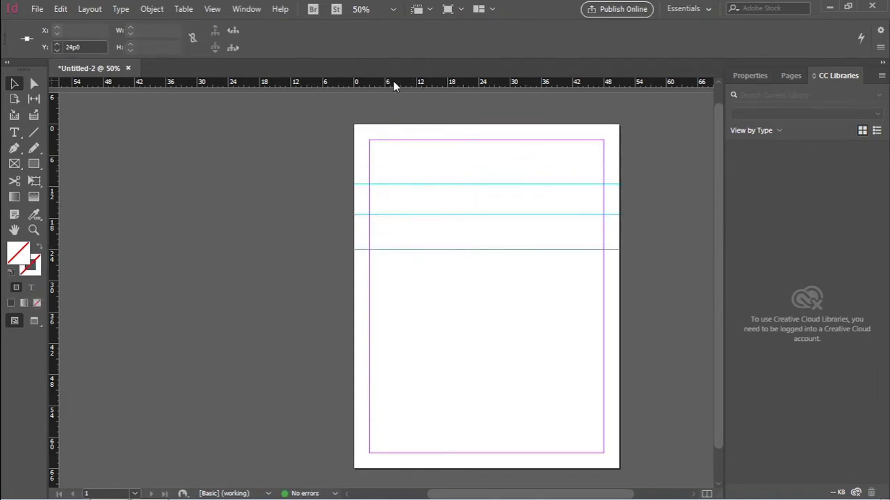
pyautogui.moveTo(394, 83); pyautogui.dragTo(429, 161)
pyautogui.press('alt')
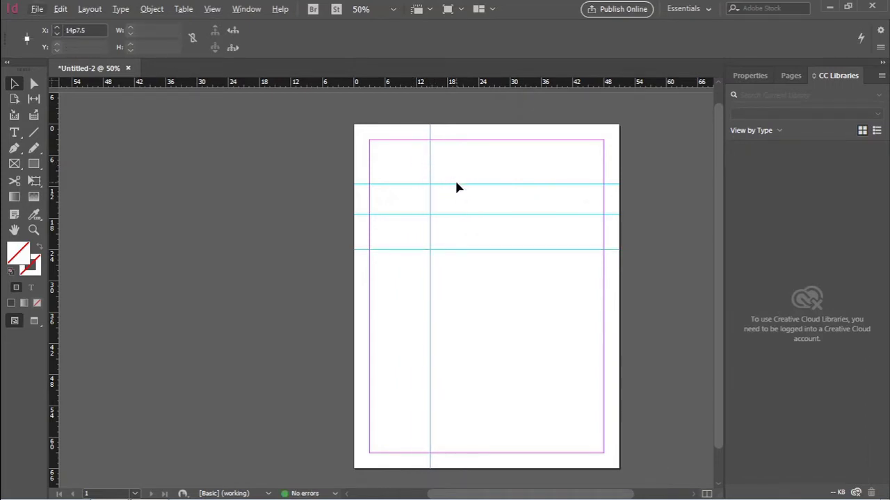
# Step: Delete the three horizontal guides and the vertical guide from the page
pyautogui.click(456, 184)
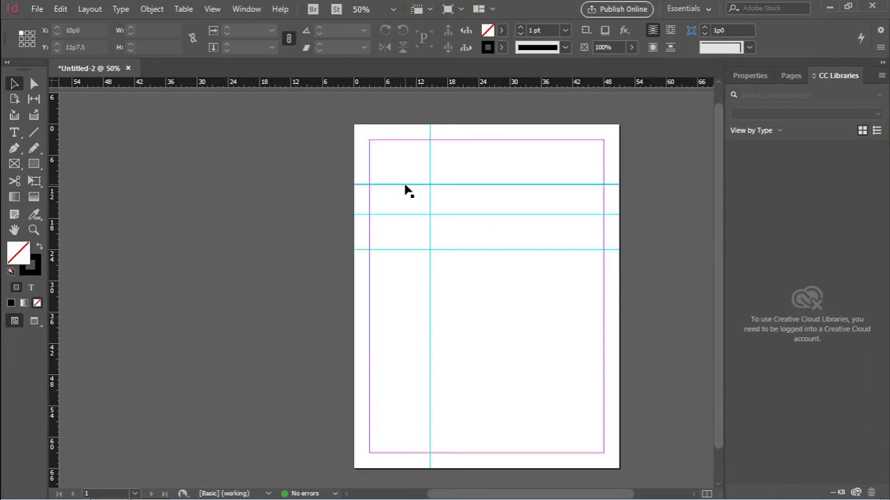
pyautogui.click(406, 185)
pyautogui.press('Delete')
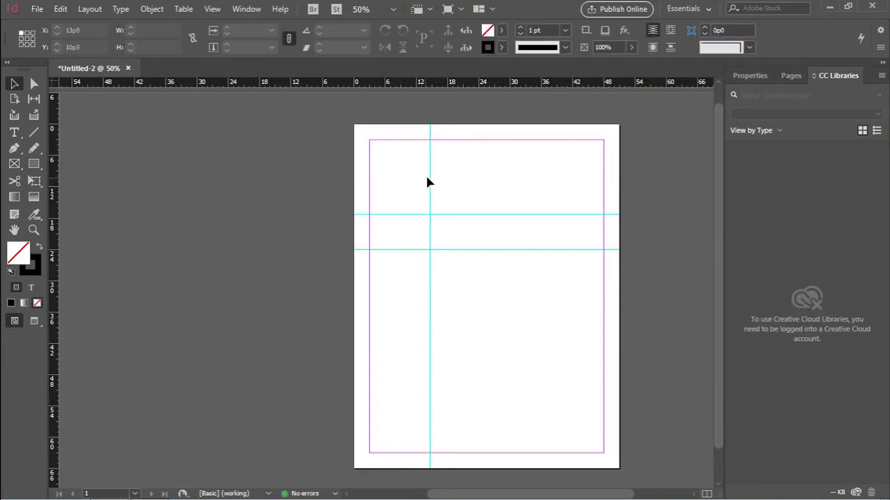
pyautogui.click(429, 206)
pyautogui.press('Delete')
pyautogui.click(417, 215)
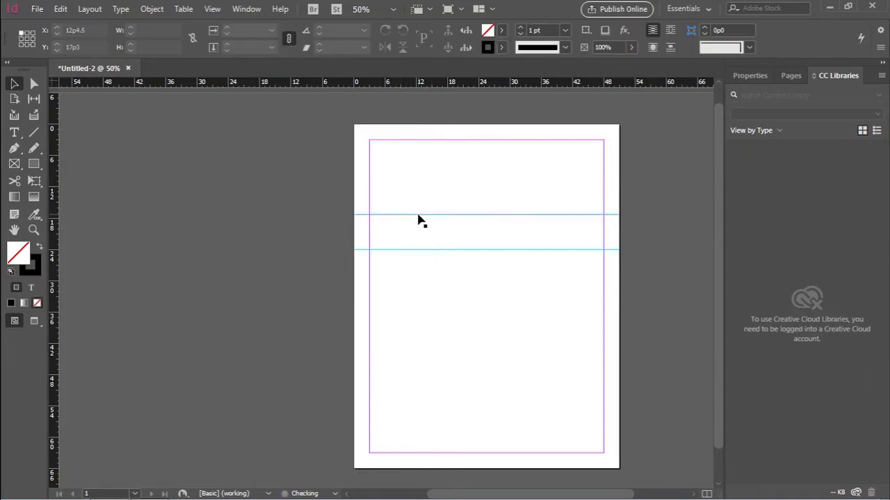
pyautogui.press('Delete')
pyautogui.click(417, 251)
pyautogui.press('Delete')
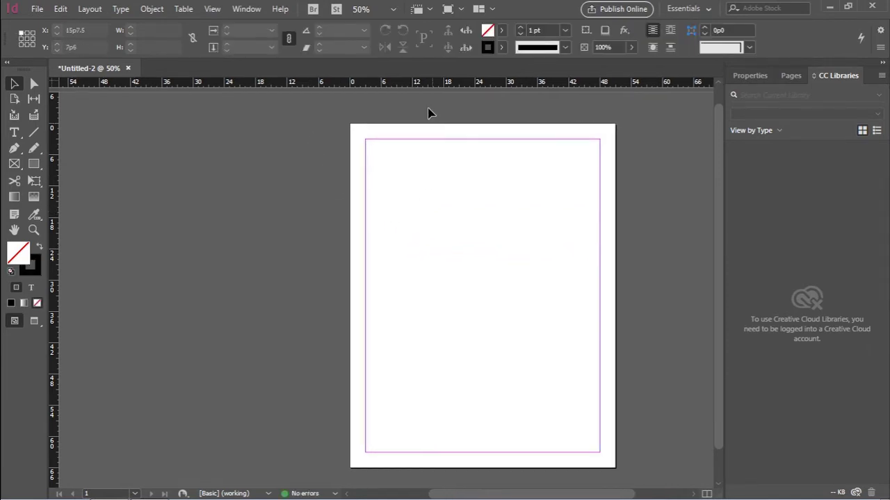
# Step: Switch the screen mode to Preview and return it to Normal
pyautogui.click(462, 10)
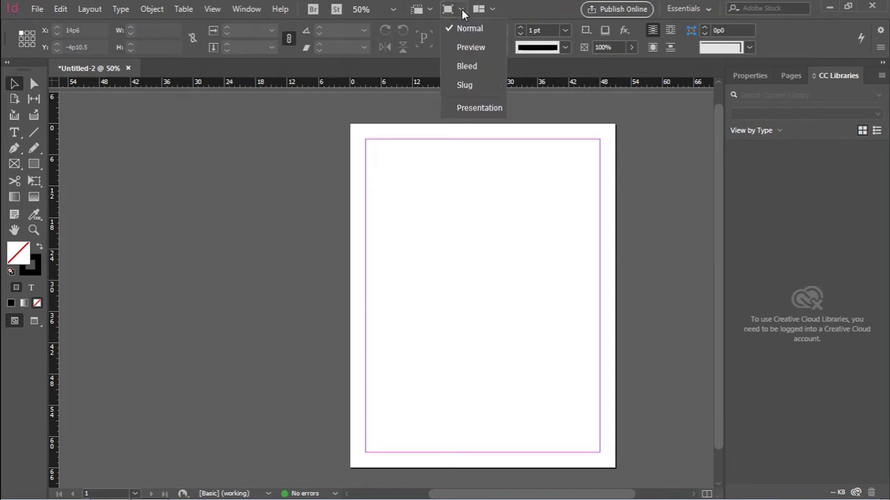
pyautogui.click(459, 48)
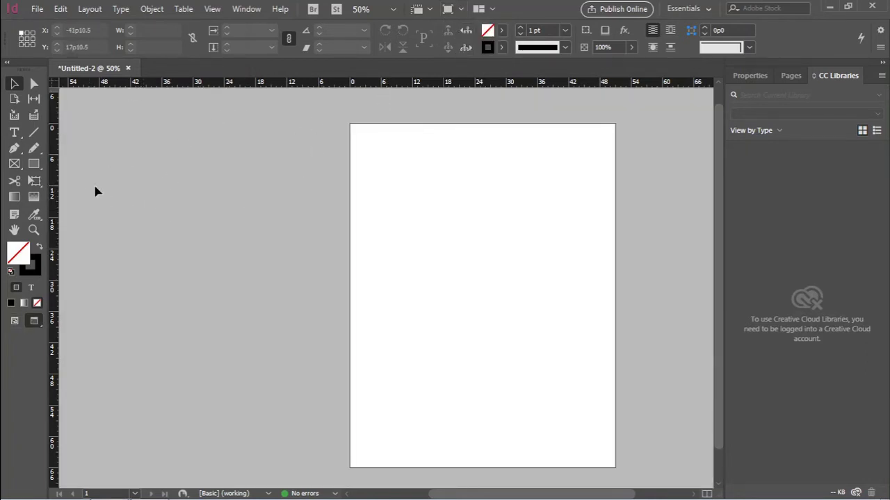
pyautogui.click(457, 9)
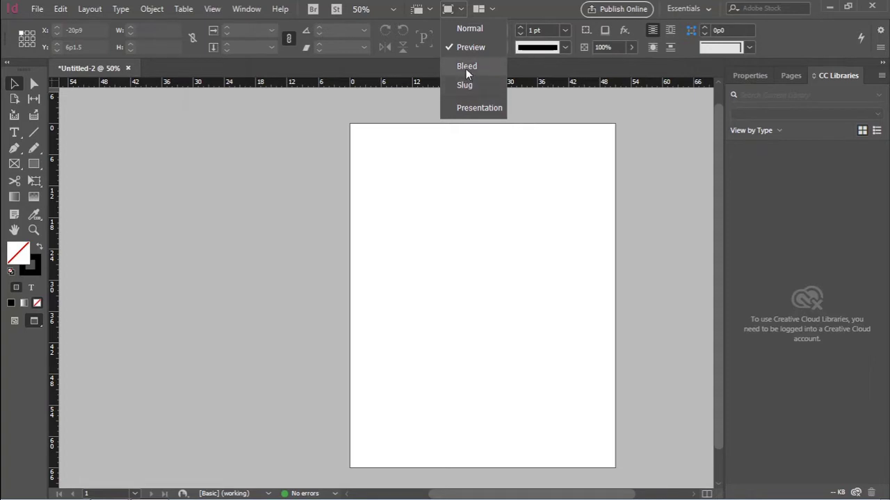
pyautogui.click(445, 26)
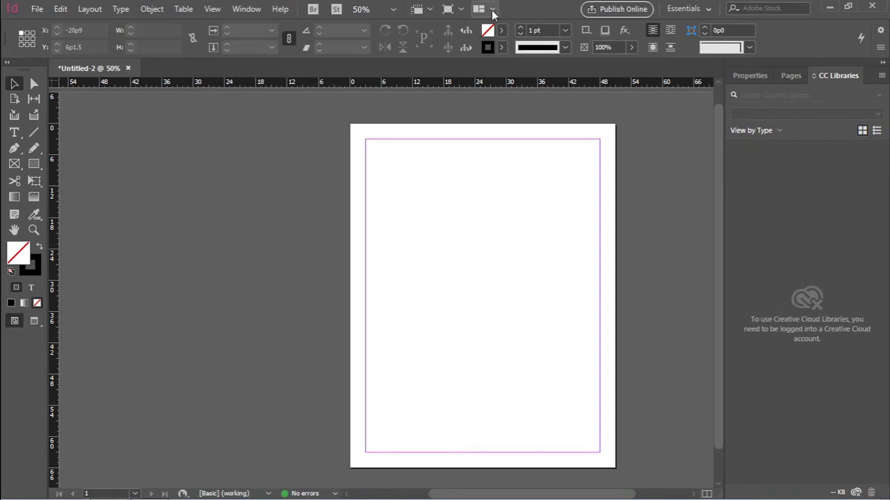
# Step: Examine the document arrangement layouts, including Consolidate All, Float All in Windows and New Window, without applying any
pyautogui.click(492, 10)
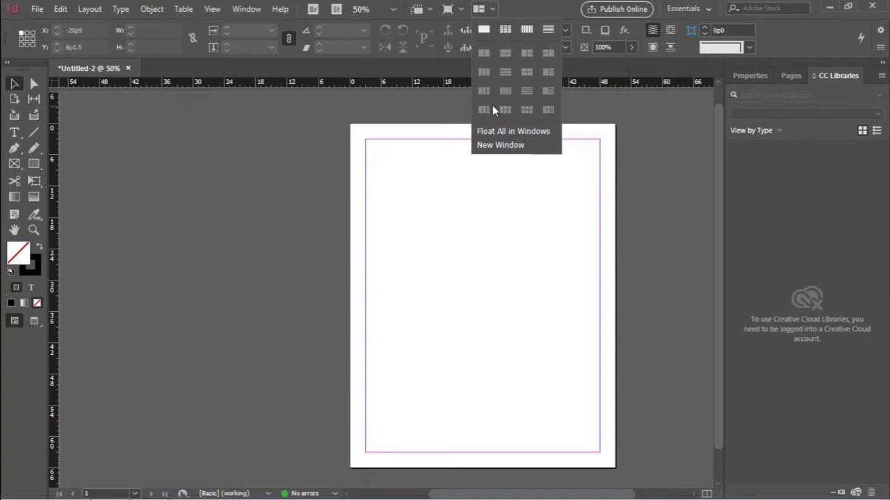
pyautogui.click(431, 213)
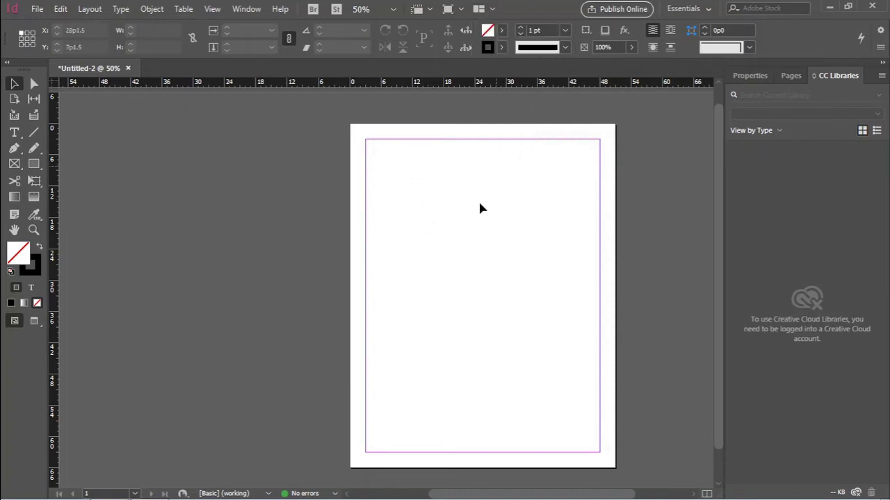
pyautogui.click(491, 9)
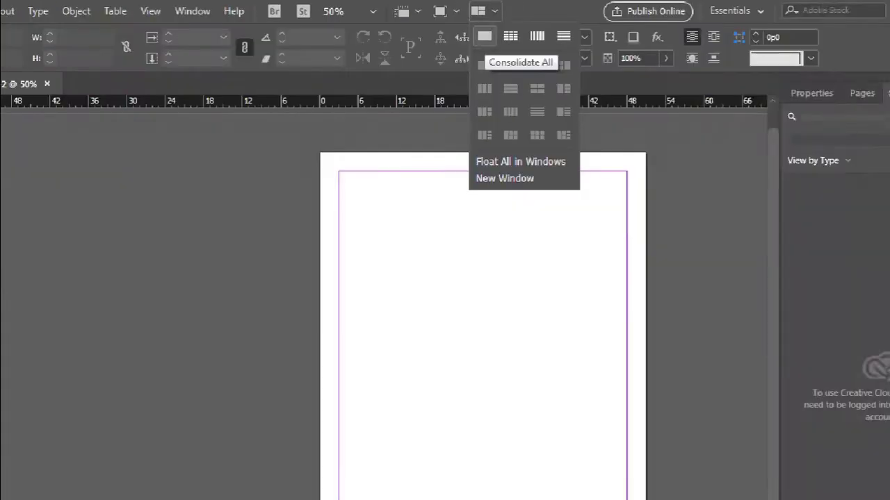
pyautogui.click(486, 78)
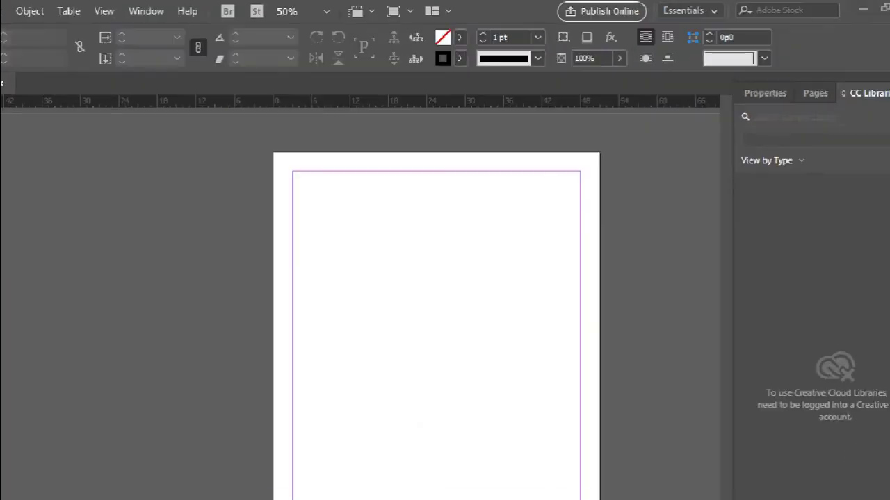
# Step: Look over the available workspaces, and view the Properties, Pages and CC Libraries panels of the Essentials workspace
pyautogui.click(708, 12)
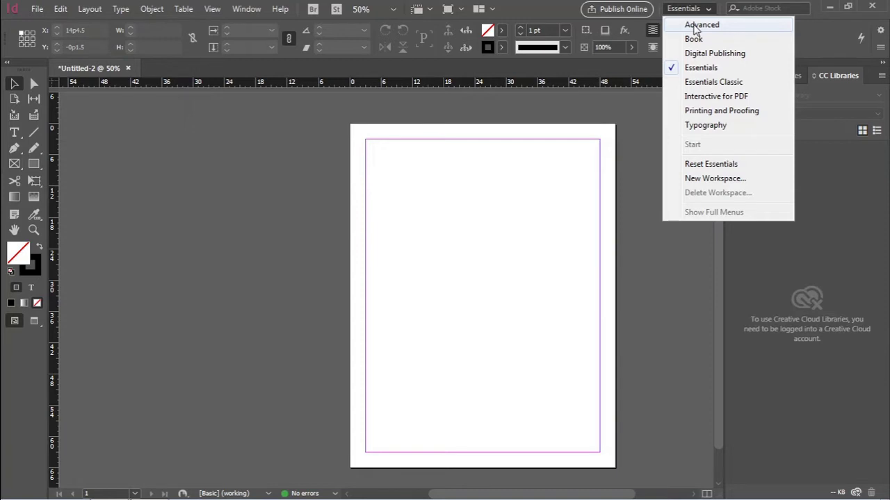
pyautogui.click(749, 162)
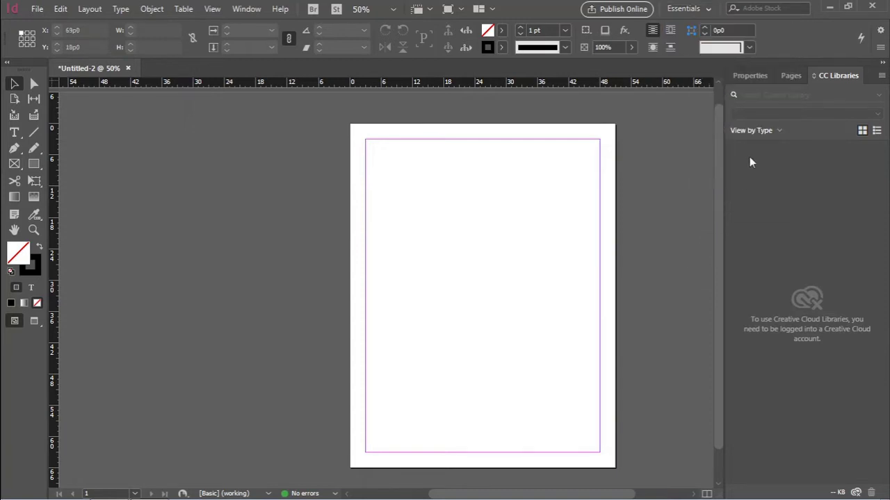
pyautogui.click(752, 78)
pyautogui.click(789, 77)
pyautogui.click(839, 77)
# Step: Try the Advanced and Book workspaces, and return to the Essentials workspace
pyautogui.click(711, 9)
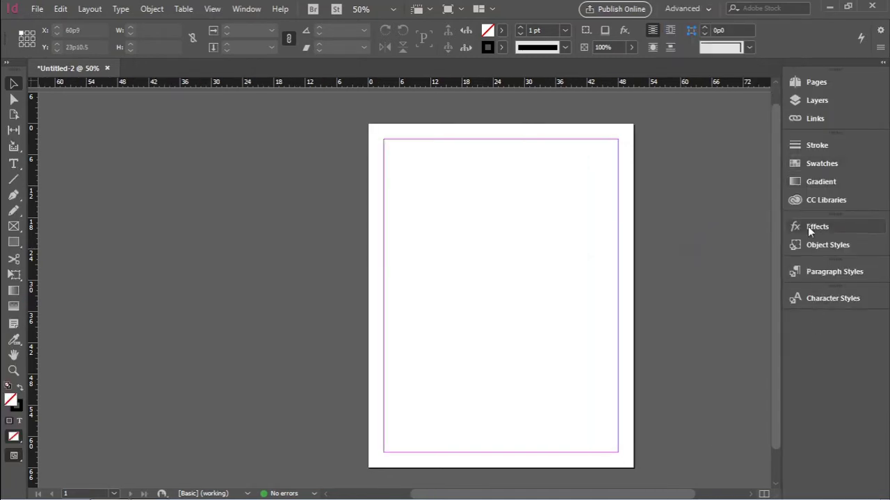
pyautogui.click(707, 9)
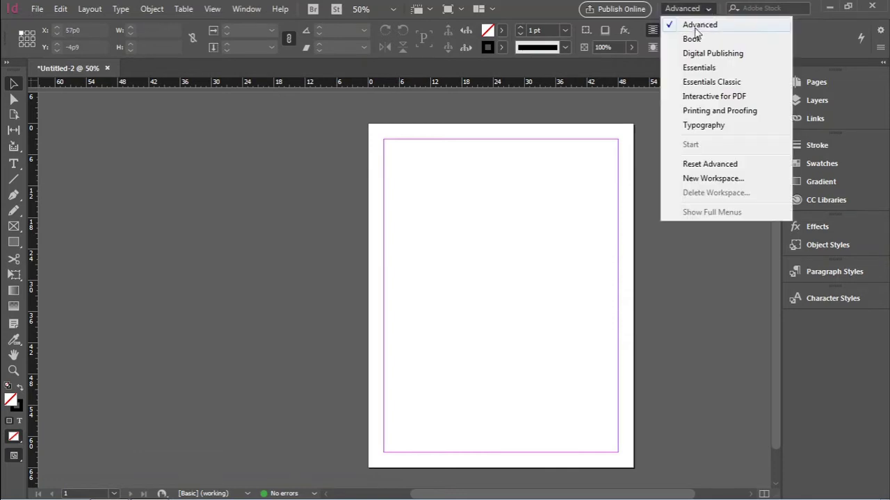
pyautogui.click(692, 39)
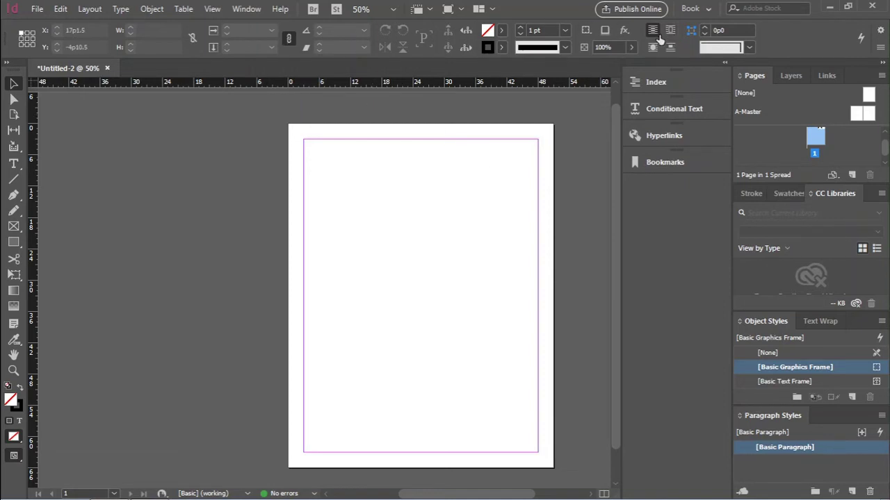
pyautogui.click(706, 10)
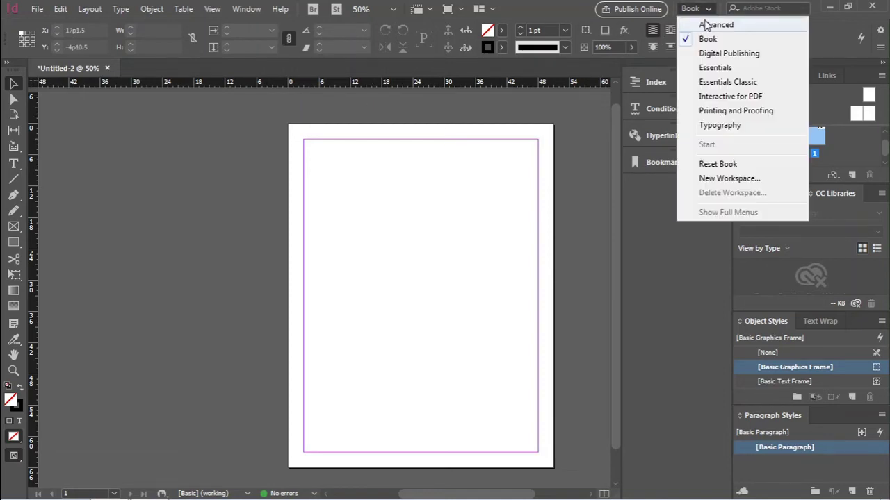
pyautogui.click(703, 68)
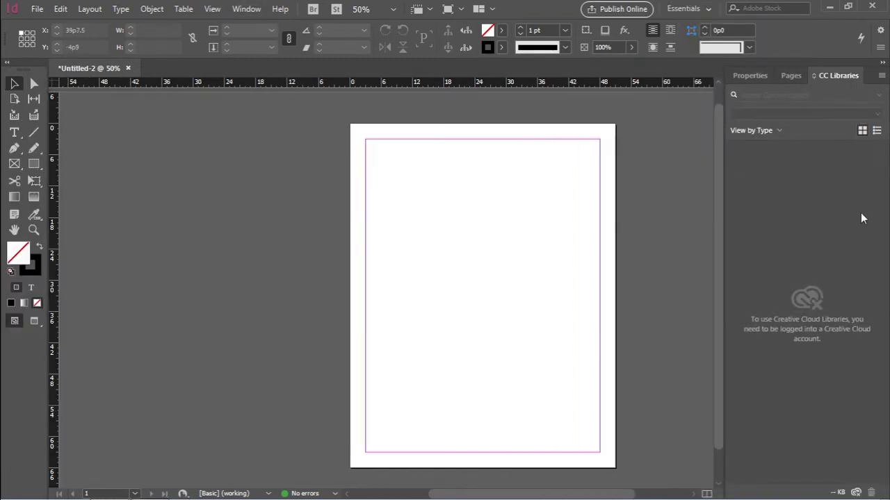
# Step: Look through the list of panels that can be opened, and view the Properties and Pages panels
pyautogui.click(247, 9)
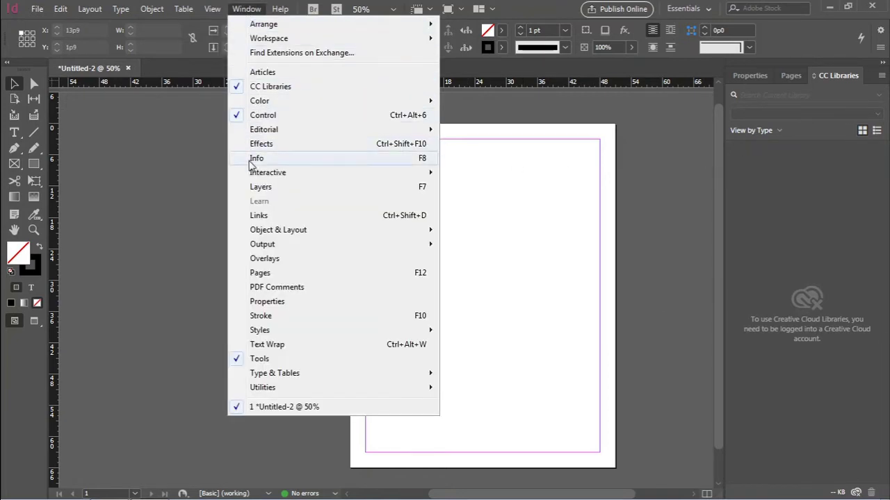
pyautogui.click(671, 139)
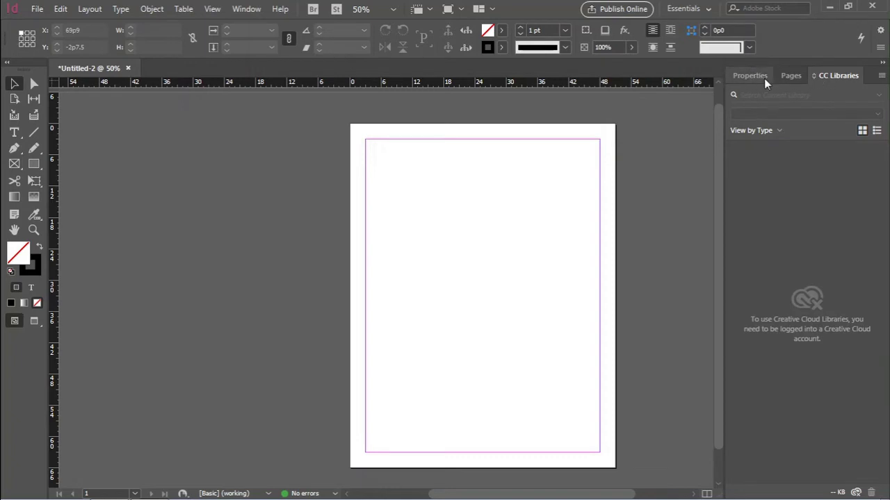
pyautogui.click(747, 75)
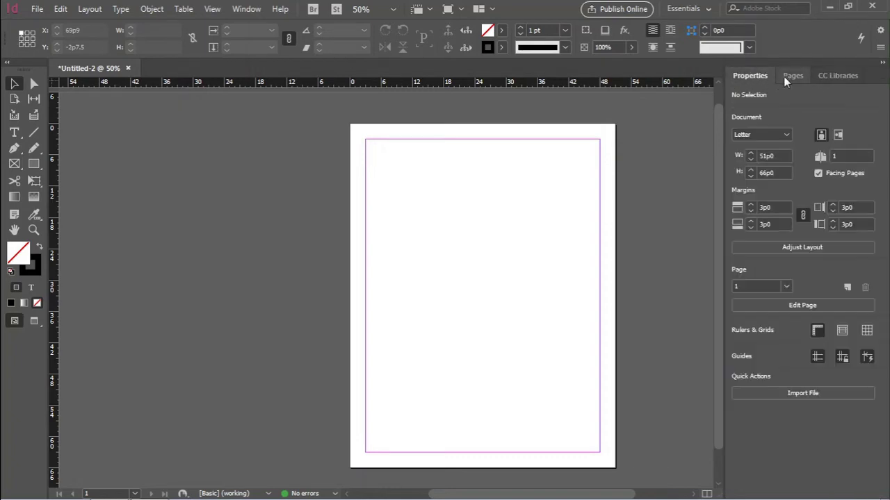
pyautogui.click(789, 74)
# Step: Detach the Properties panel from the dock as a floating panel and close it
pyautogui.click(755, 77)
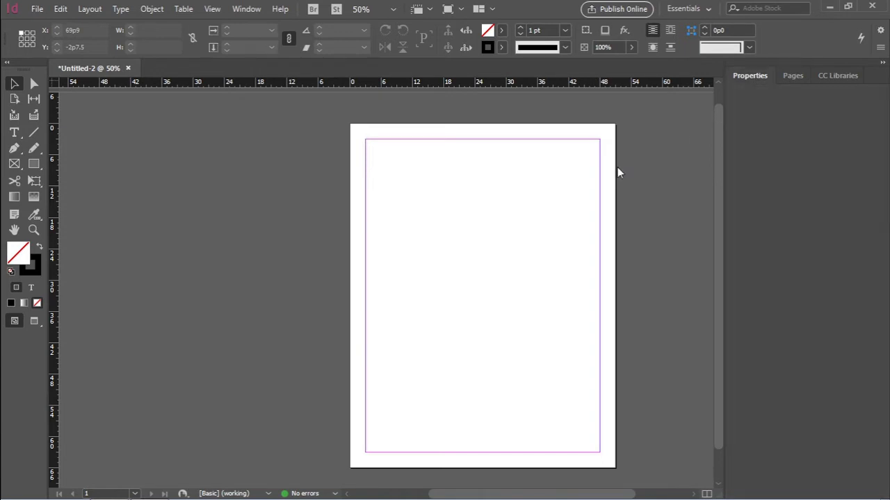
pyautogui.moveTo(371, 143); pyautogui.dragTo(370, 138)
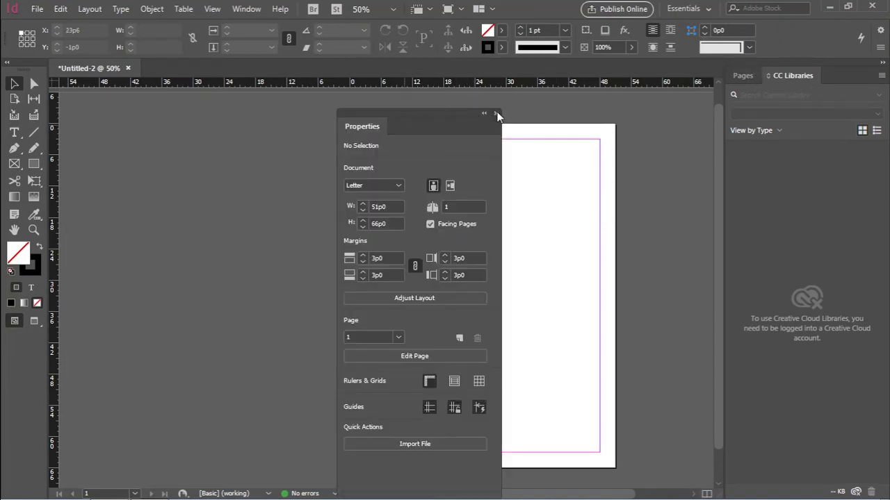
pyautogui.click(498, 121)
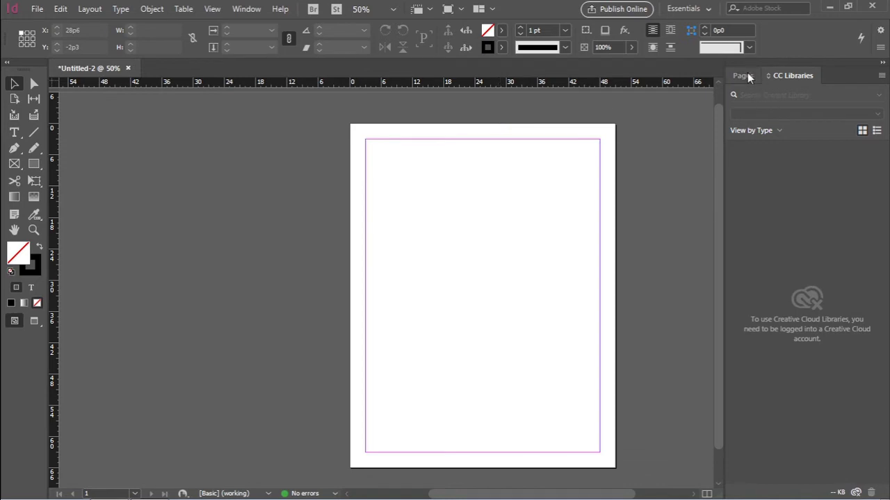
# Step: Float the Pages panel over the document, dock it again after CC Libraries, and alternate between both panels, ending on CC Libraries
pyautogui.moveTo(746, 76); pyautogui.dragTo(378, 115)
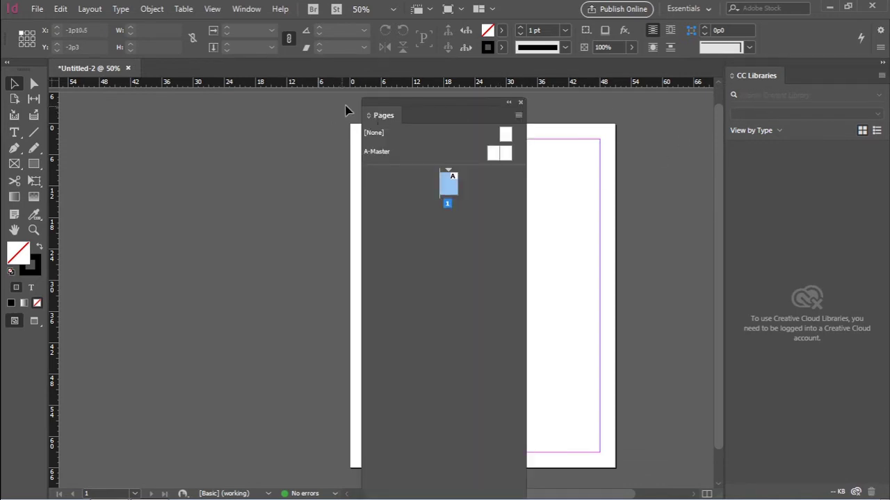
pyautogui.moveTo(381, 111); pyautogui.dragTo(774, 77)
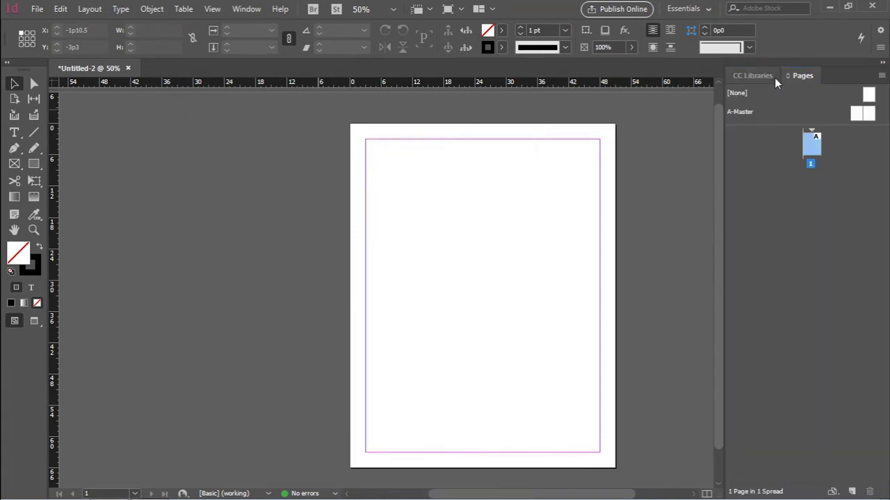
pyautogui.click(762, 74)
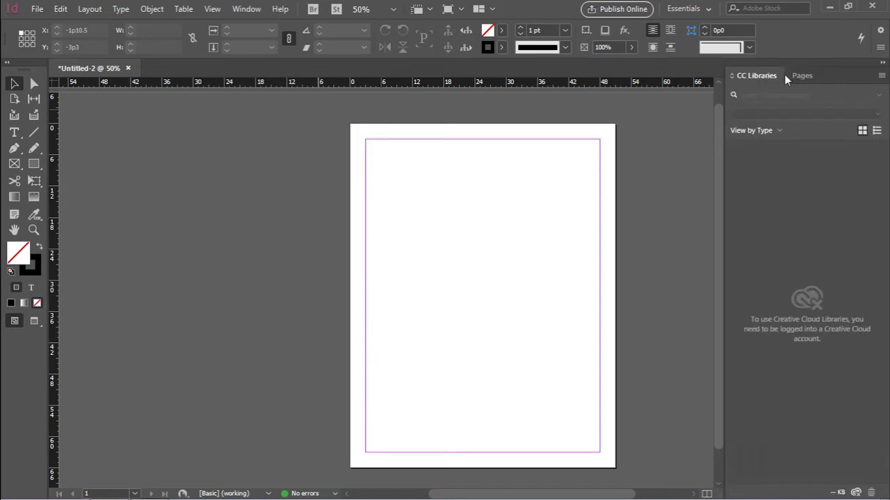
pyautogui.click(793, 73)
pyautogui.click(763, 75)
pyautogui.click(800, 75)
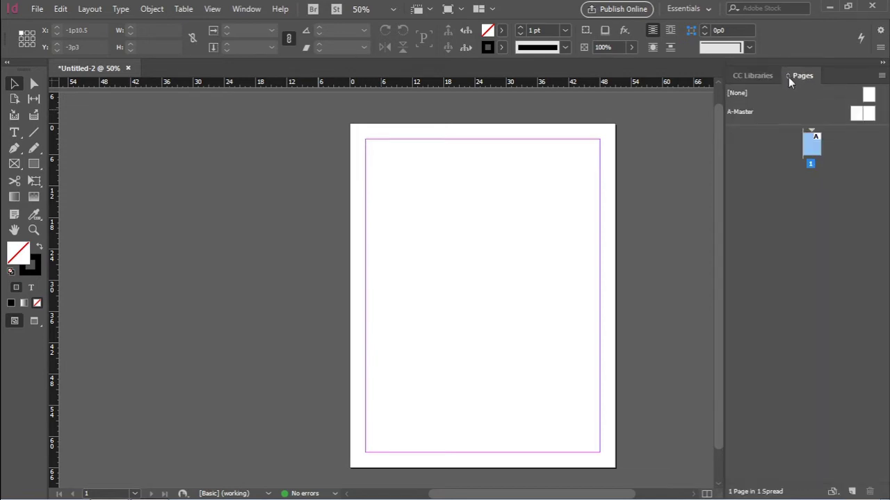
pyautogui.click(748, 76)
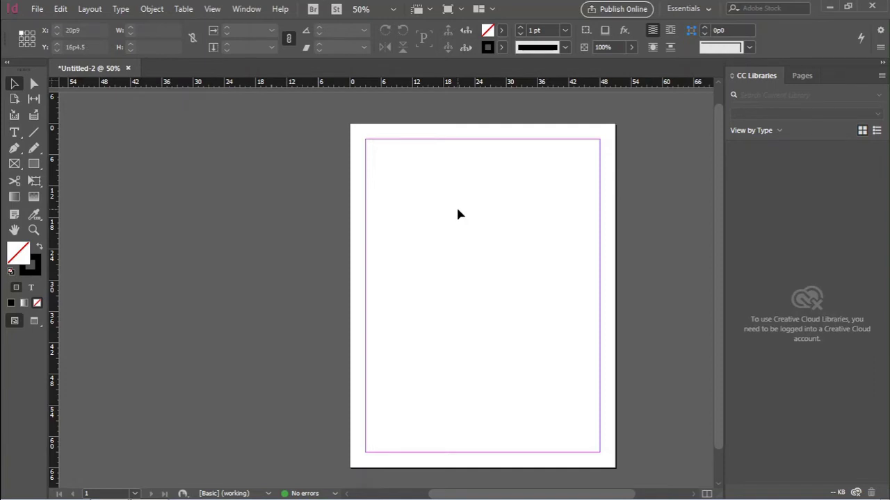
# Step: Close the Untitled-2 document without saving and open the New Document dialog
pyautogui.click(128, 68)
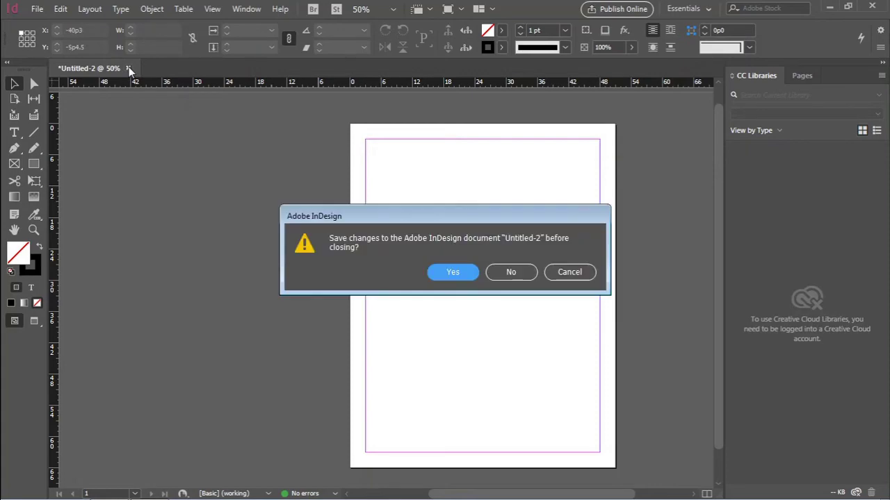
pyautogui.click(519, 274)
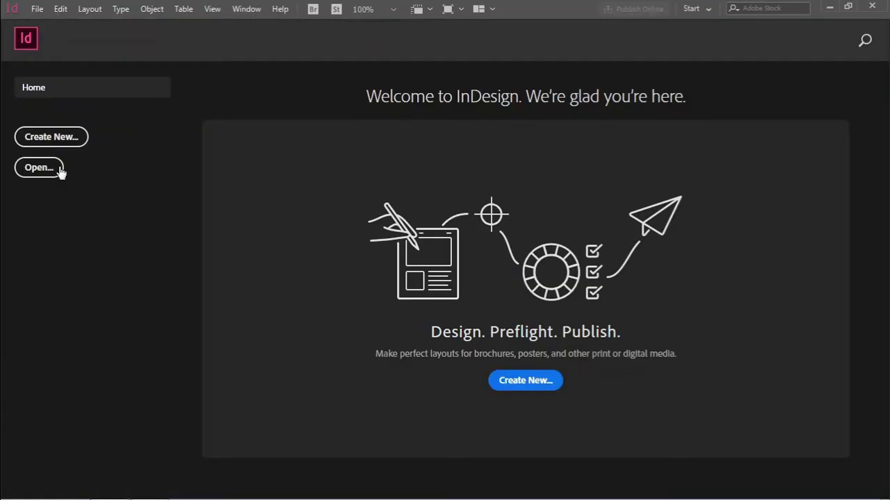
pyautogui.click(520, 380)
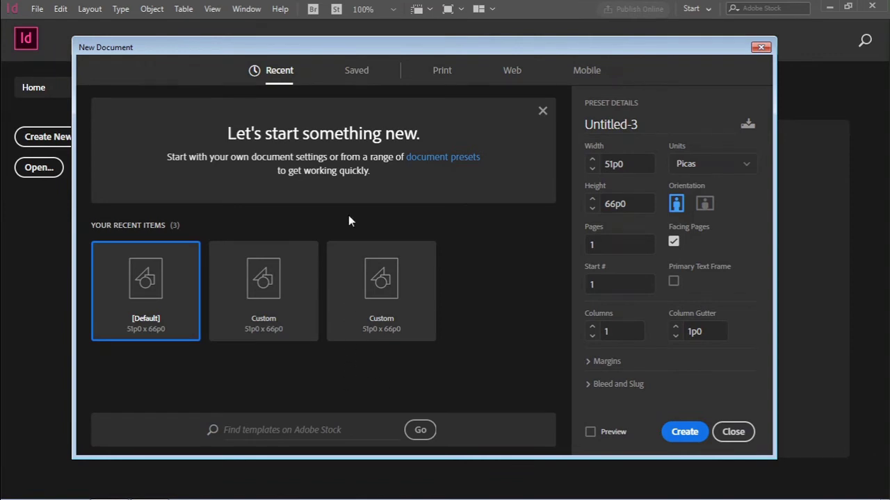
# Step: Look through the Saved, Print, Web and Mobile categories of blank document presets
pyautogui.click(357, 71)
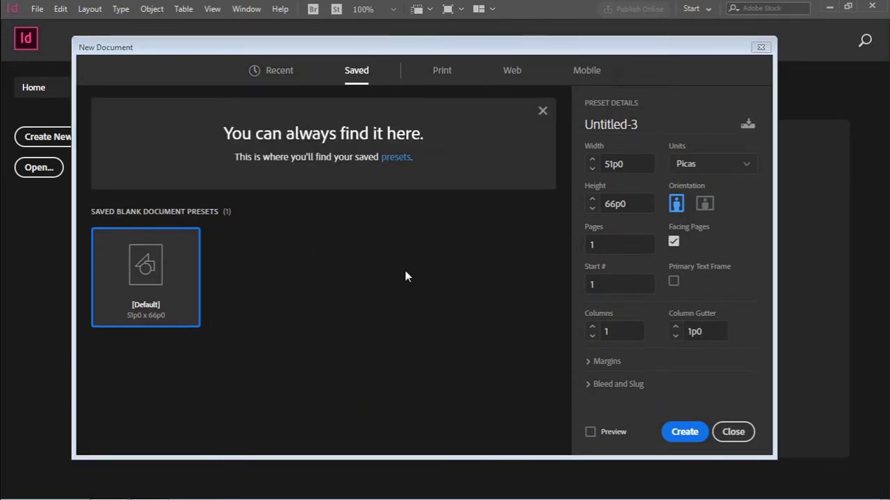
pyautogui.click(443, 79)
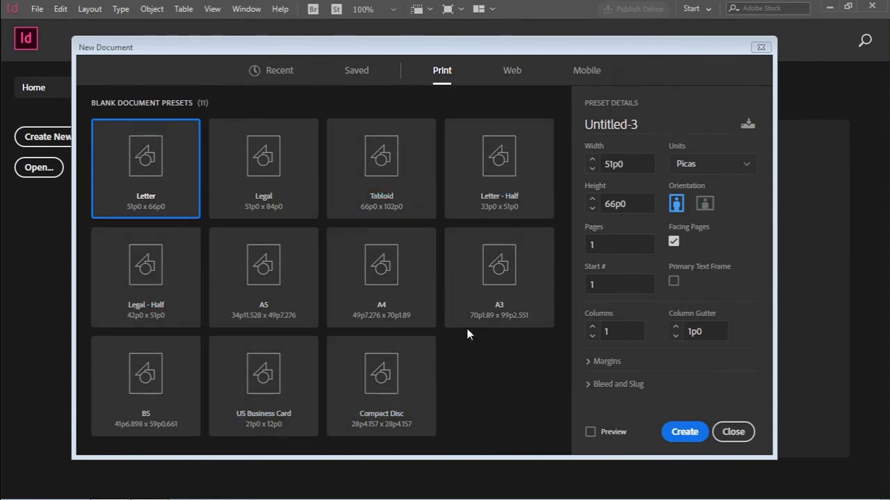
pyautogui.click(512, 73)
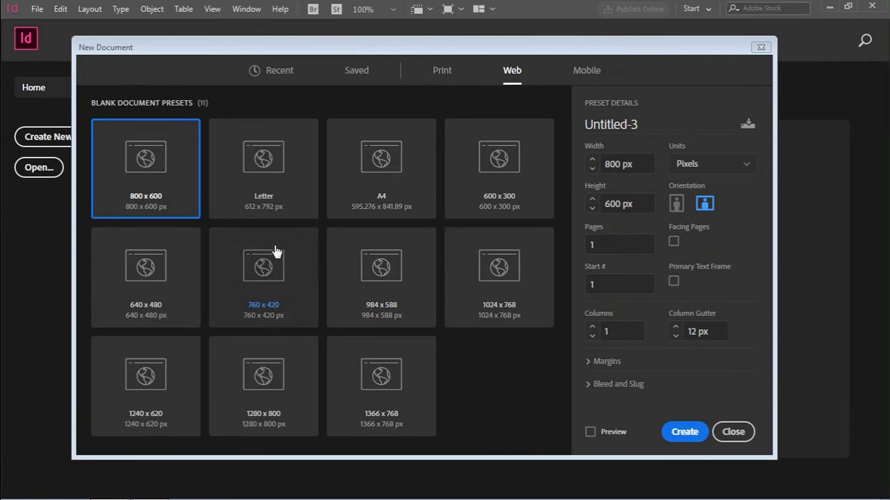
pyautogui.click(584, 72)
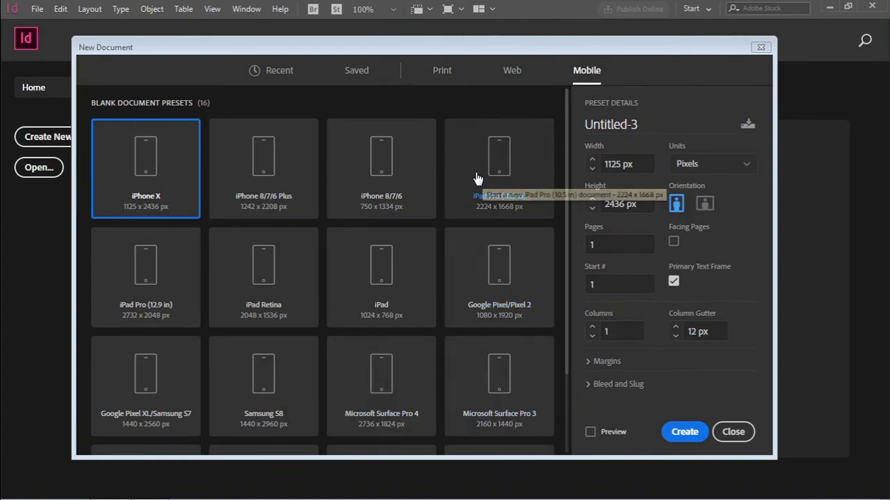
# Step: Show the Print presets and change the Letter preset's units to Inches
pyautogui.click(446, 77)
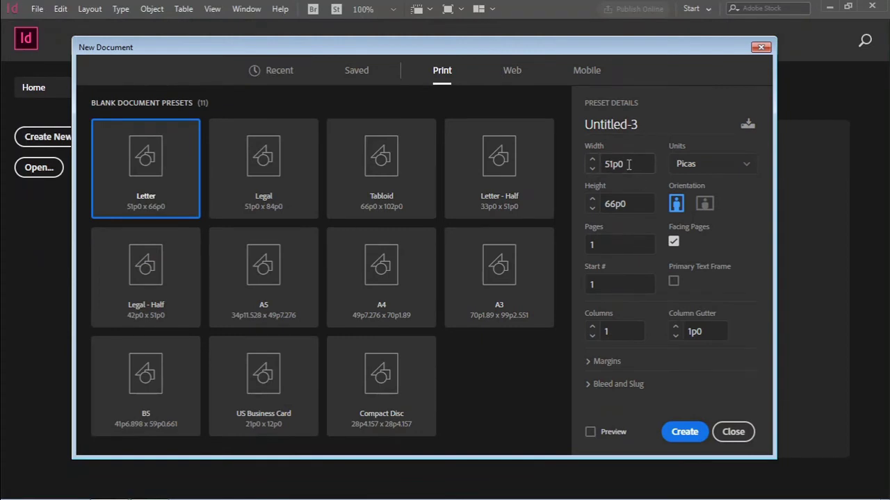
pyautogui.moveTo(628, 164); pyautogui.dragTo(602, 165)
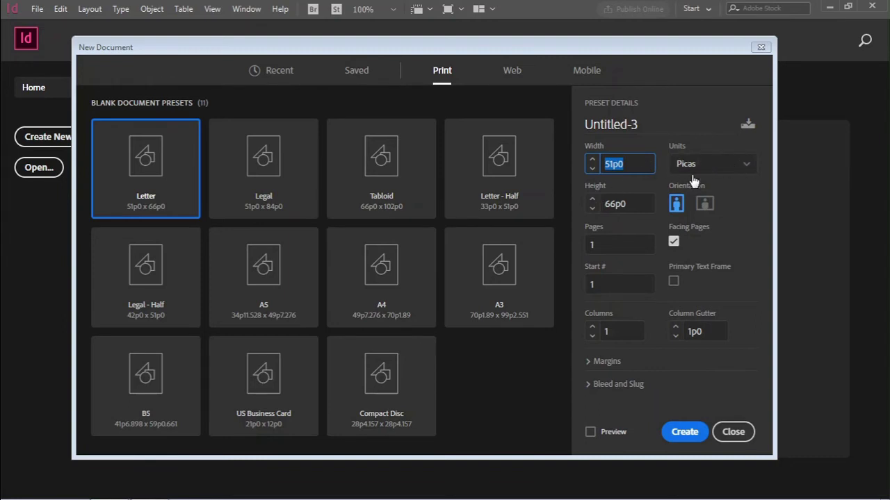
pyautogui.click(747, 168)
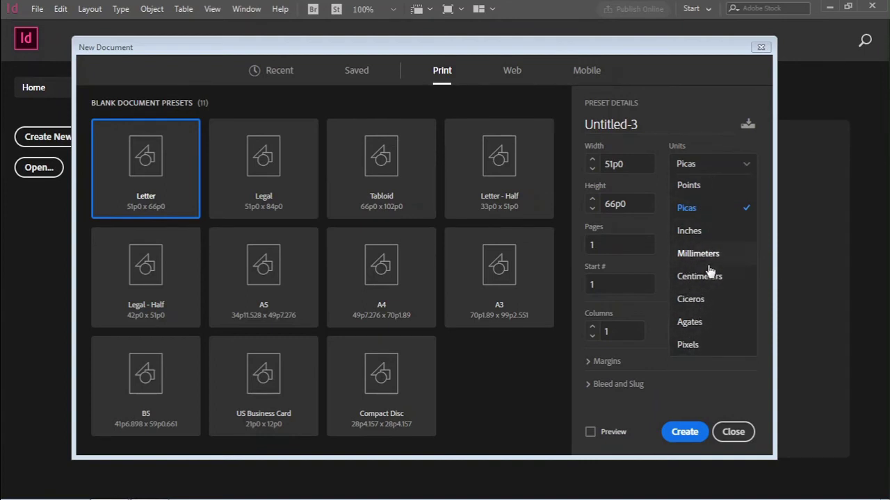
pyautogui.click(691, 232)
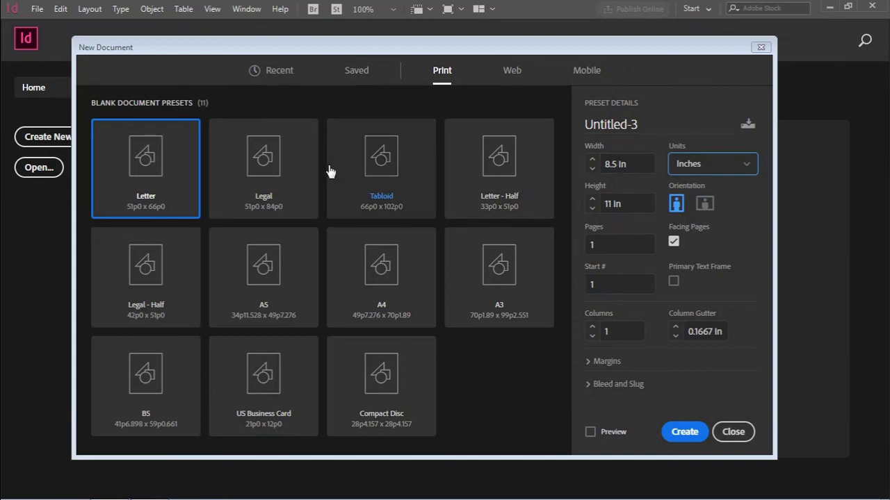
# Step: Try the Legal preset with its units in Inches and go back to the Letter preset
pyautogui.click(254, 158)
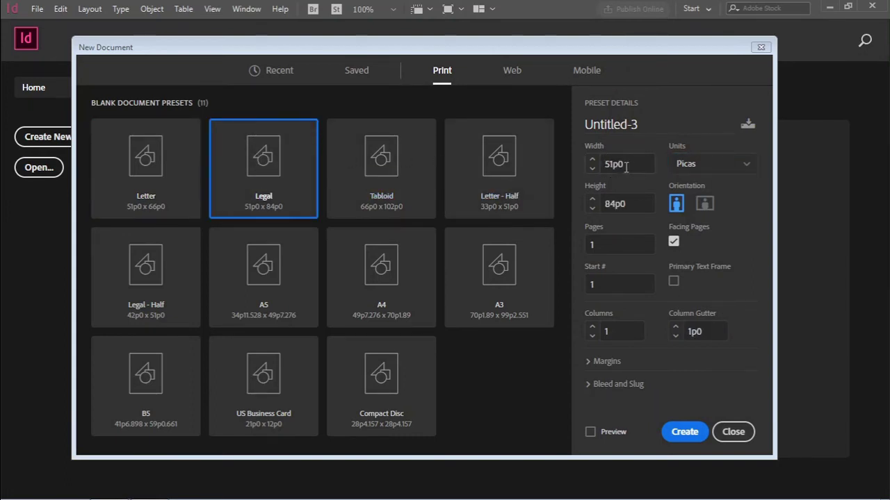
pyautogui.click(747, 168)
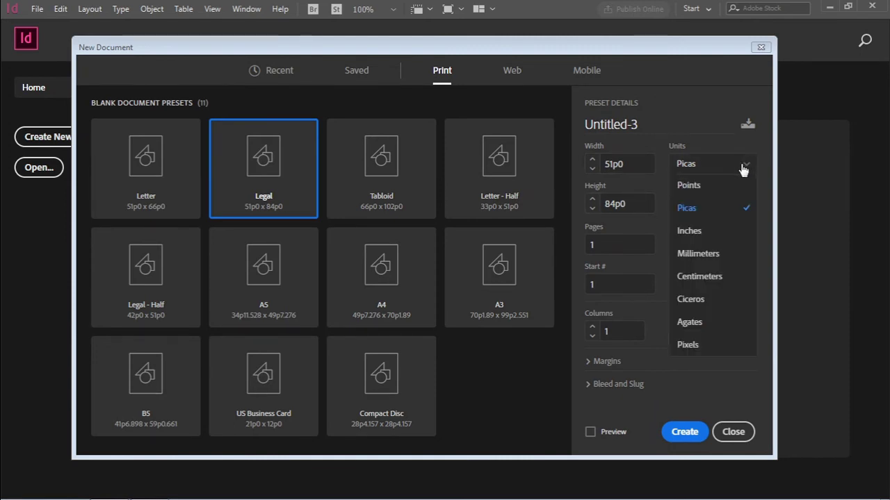
pyautogui.click(693, 232)
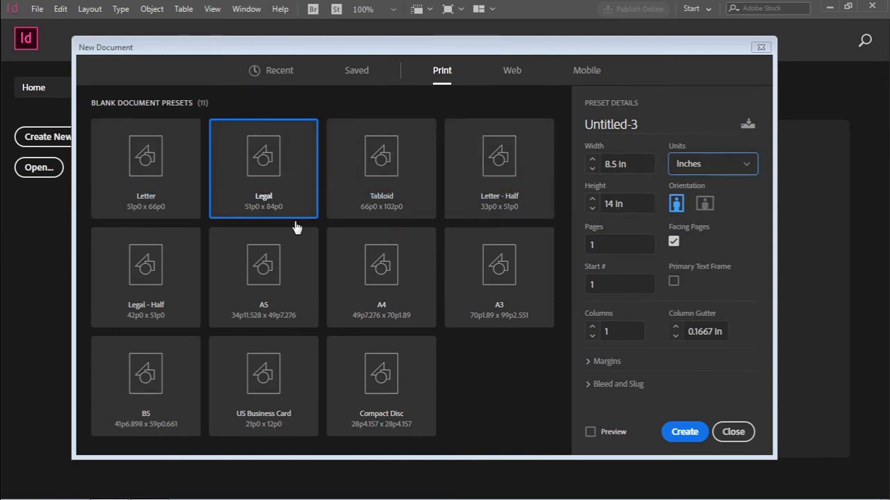
pyautogui.click(148, 175)
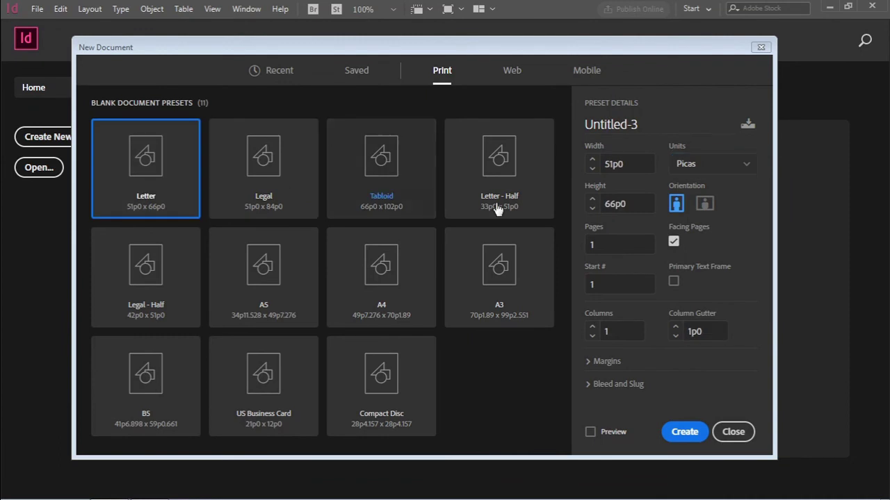
pyautogui.doubleClick(628, 164)
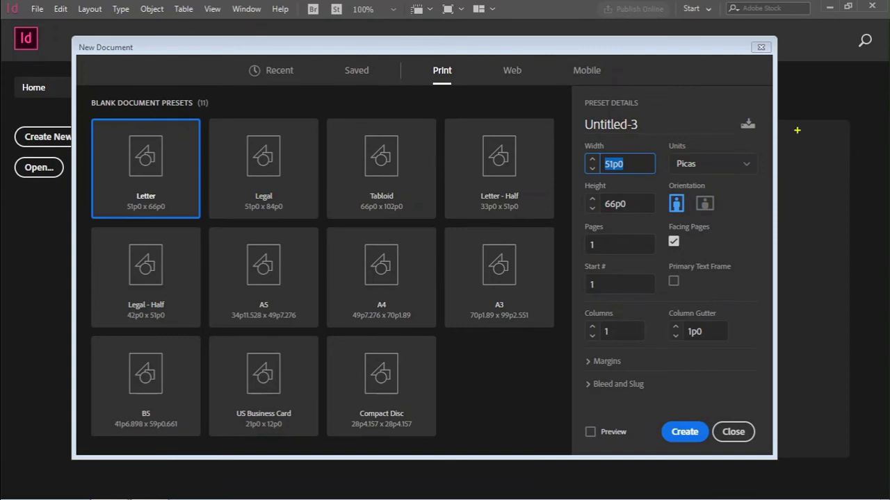
pyautogui.moveTo(795, 123); pyautogui.dragTo(874, 300)
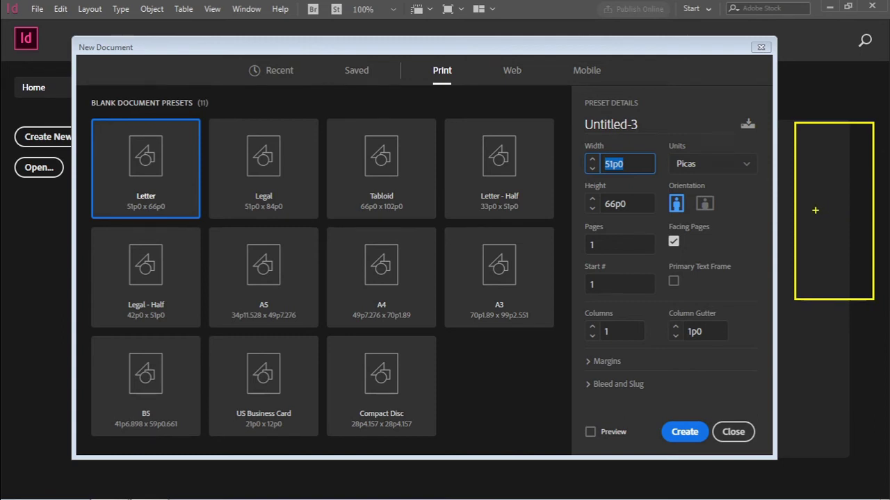
pyautogui.press('e')
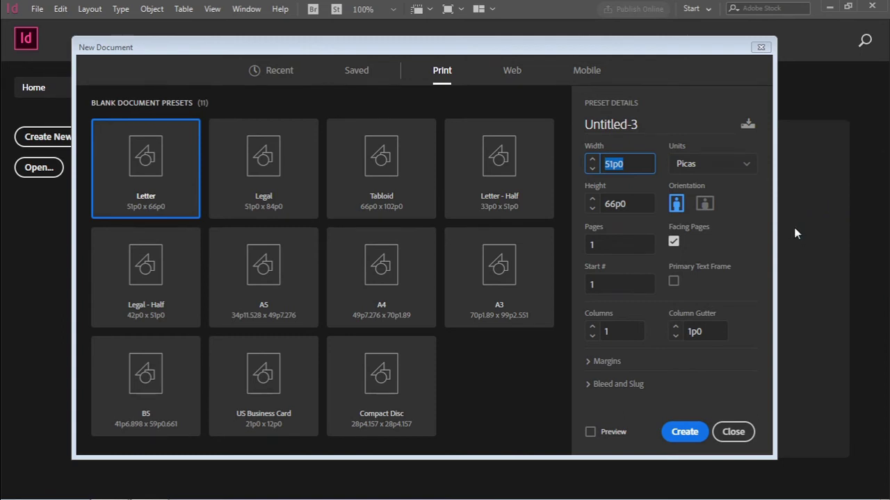
pyautogui.moveTo(791, 187)
pyautogui.mouseDown()
pyautogui.moveTo(888, 232)
pyautogui.moveTo(887, 248)
pyautogui.mouseUp()
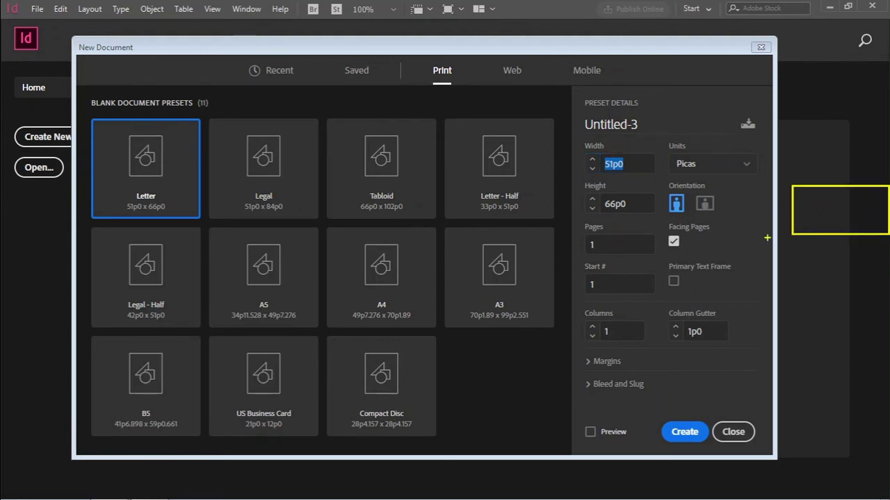
pyautogui.press('Escape')
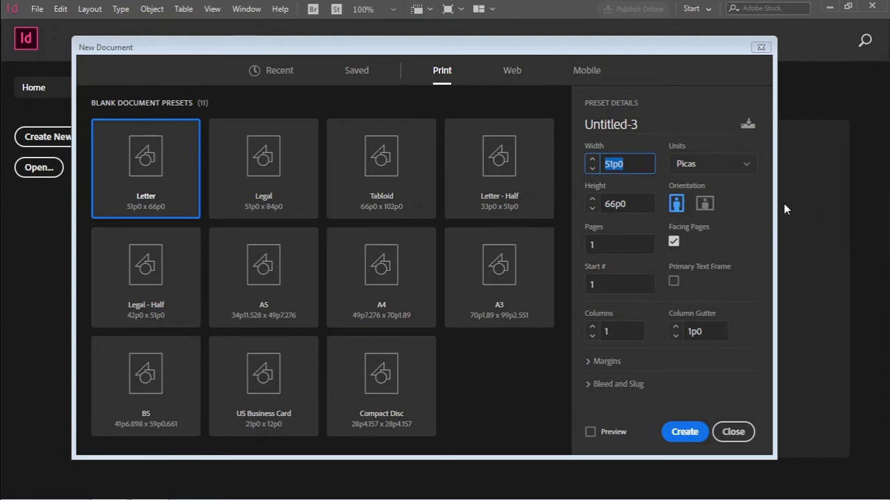
# Step: Keep the Letter document in portrait orientation with 1 page and turn off Facing Pages
pyautogui.click(704, 207)
pyautogui.click(677, 204)
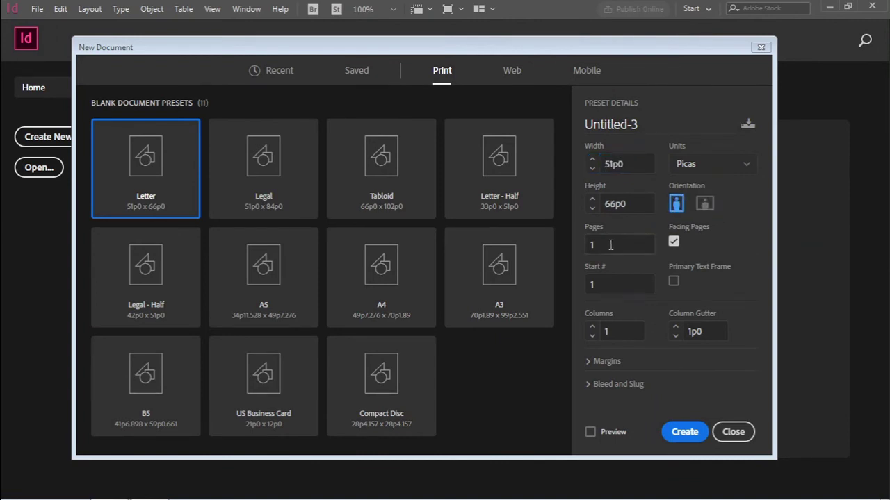
pyautogui.click(590, 245)
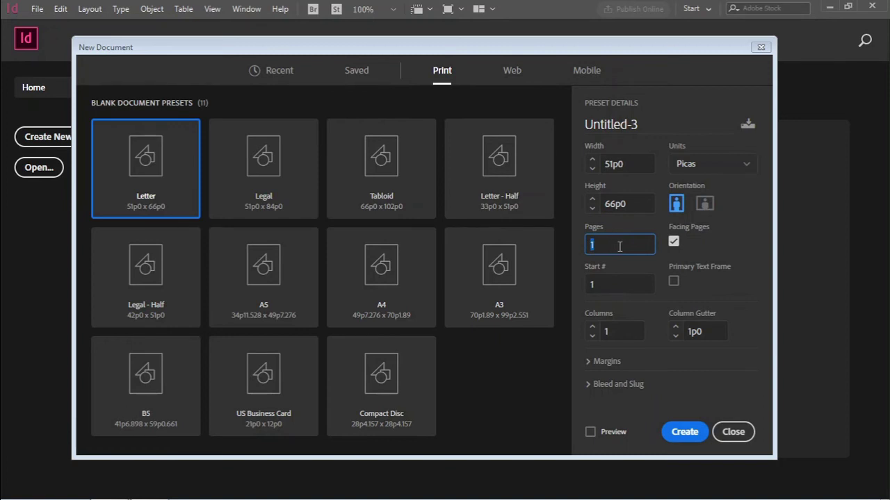
pyautogui.write('1')
pyautogui.click(673, 242)
pyautogui.click(593, 285)
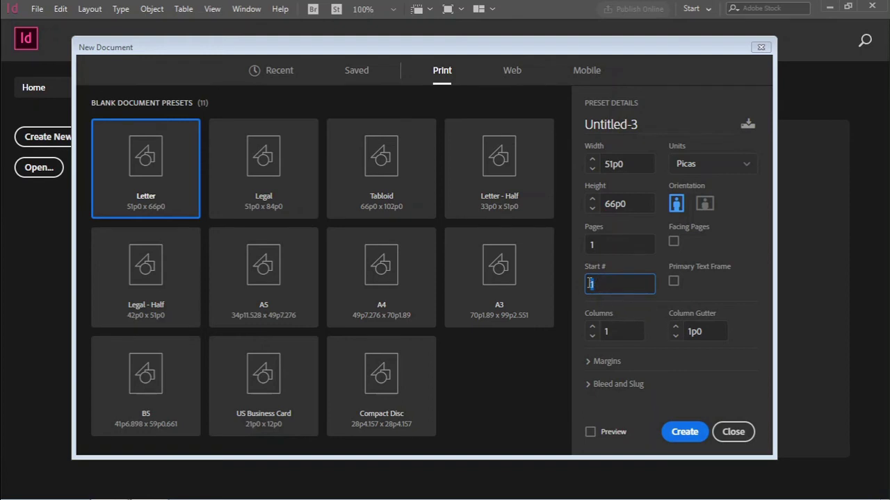
pyautogui.click(609, 334)
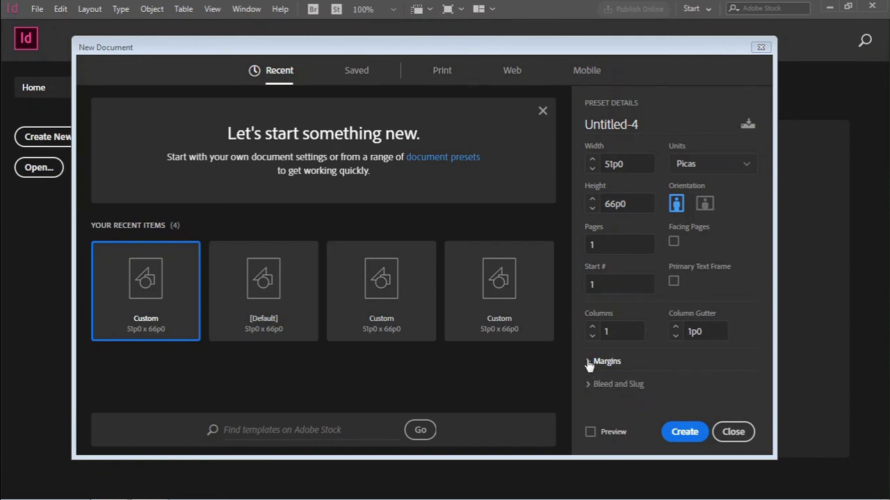
# Step: Expand the margin settings and set all four linked margins to 2p0
pyautogui.click(588, 362)
pyautogui.scroll(-2, 587, 360)
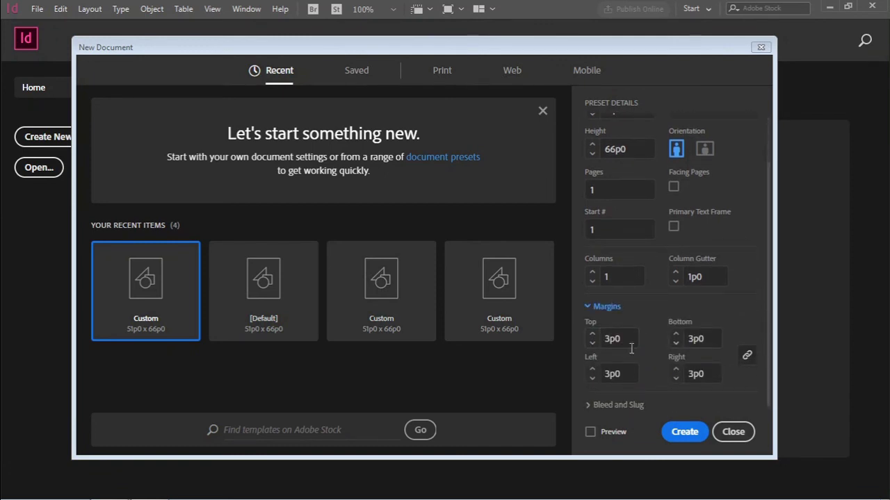
pyautogui.click(696, 344)
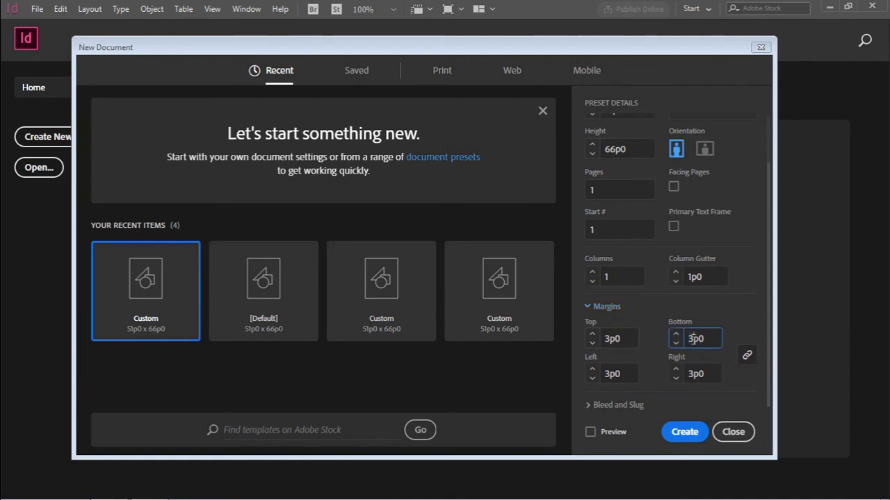
pyautogui.write('2p0')
pyautogui.click(736, 330)
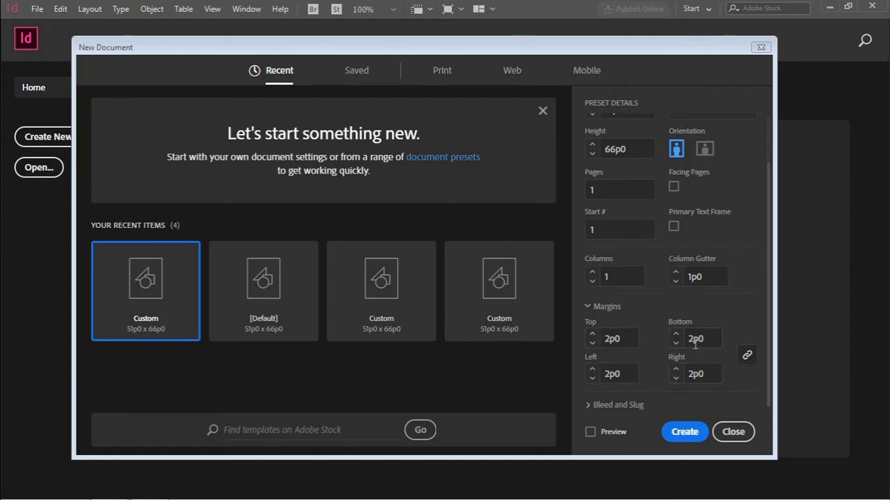
# Step: Unlink the margins, set the bottom margin to 3p0, and relink them so all four share that value
pyautogui.click(747, 355)
pyautogui.click(692, 338)
pyautogui.doubleClick(686, 340)
pyautogui.write('3')
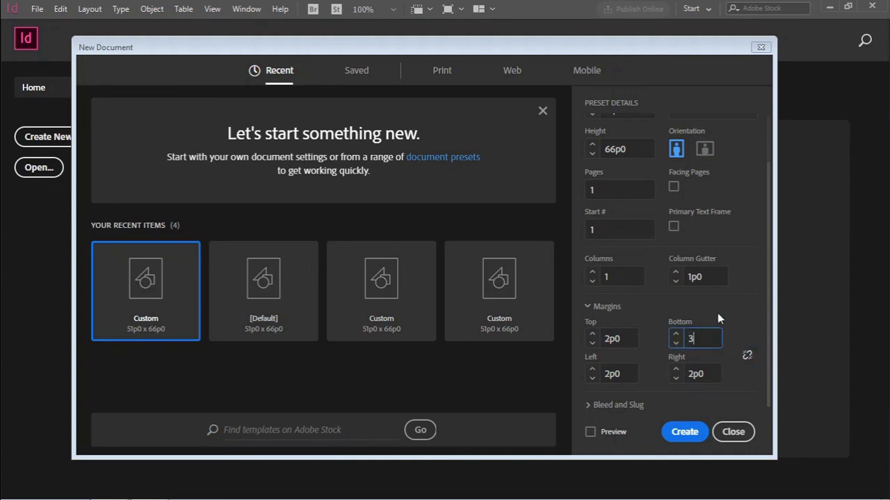
pyautogui.click(731, 355)
pyautogui.click(747, 355)
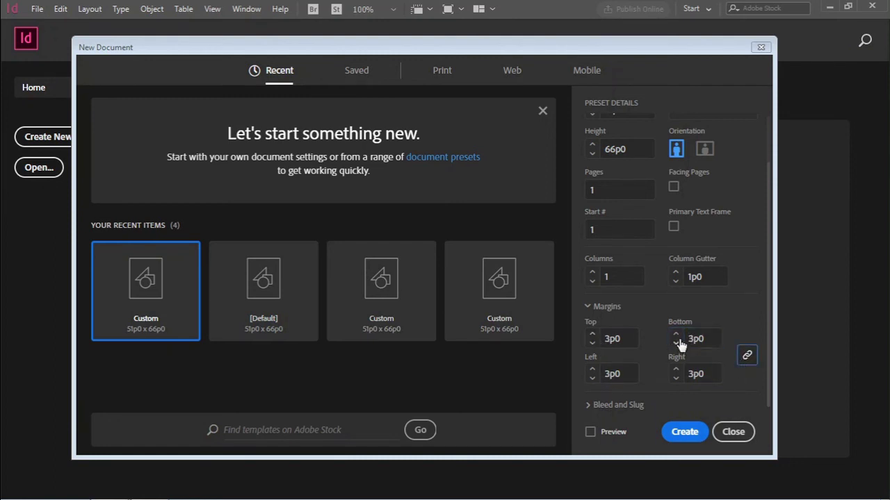
pyautogui.click(695, 339)
pyautogui.doubleClick(695, 339)
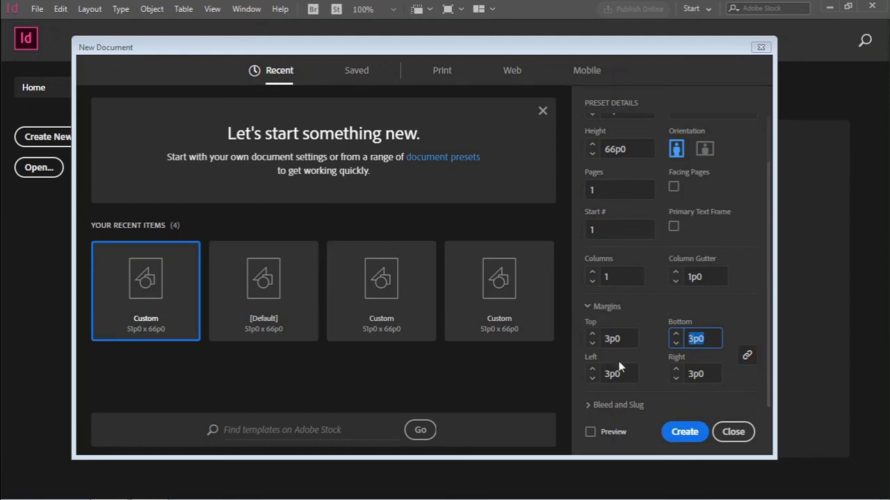
pyautogui.click(589, 307)
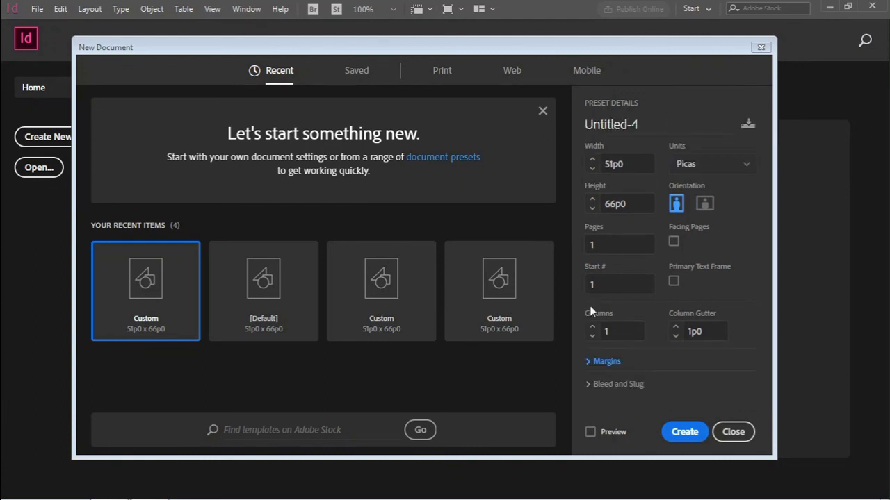
# Step: Expand the bleed and slug settings and set the linked bleed to 2p0 on all sides
pyautogui.click(587, 384)
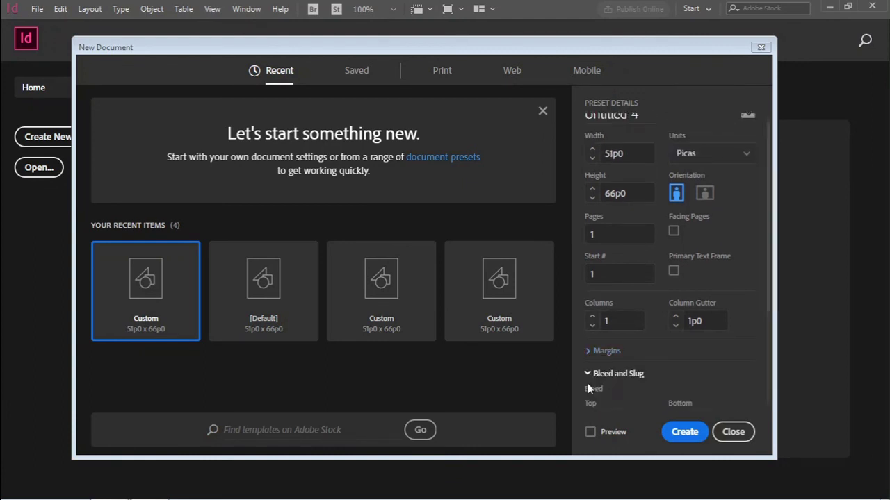
pyautogui.scroll(-3, 671, 348)
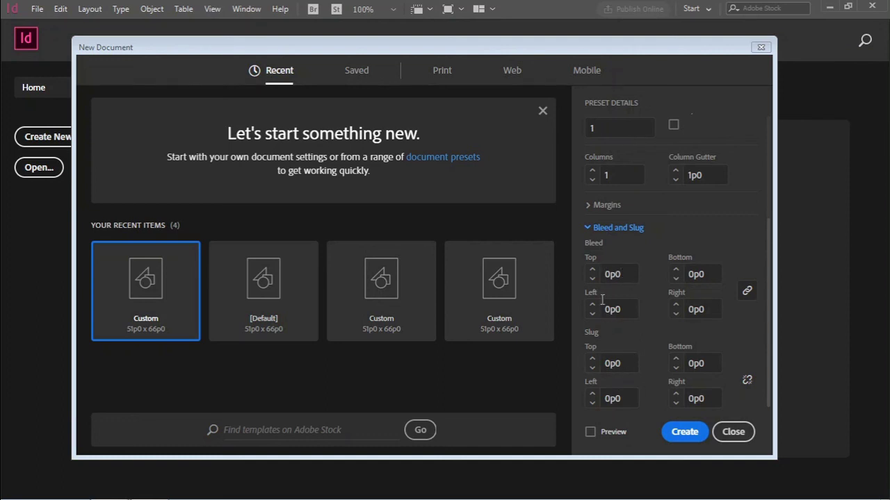
pyautogui.click(694, 274)
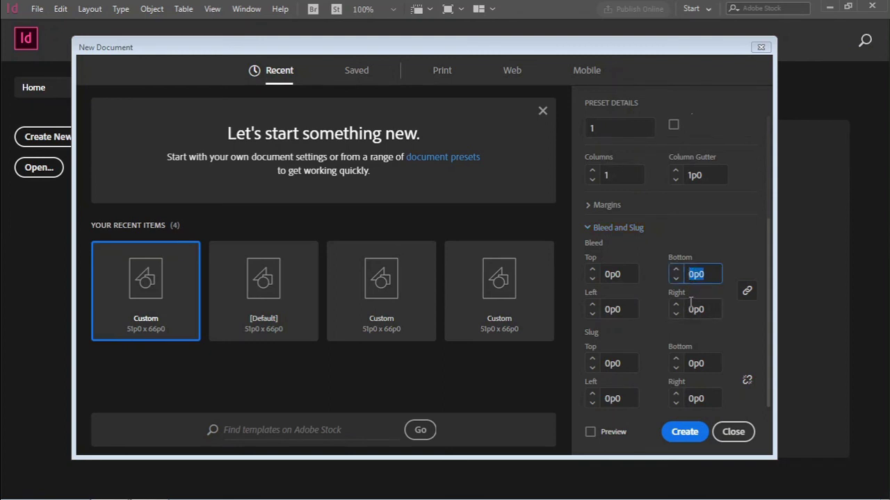
pyautogui.click(691, 273)
pyautogui.doubleClick(691, 274)
pyautogui.write('2')
pyautogui.press('Tab')
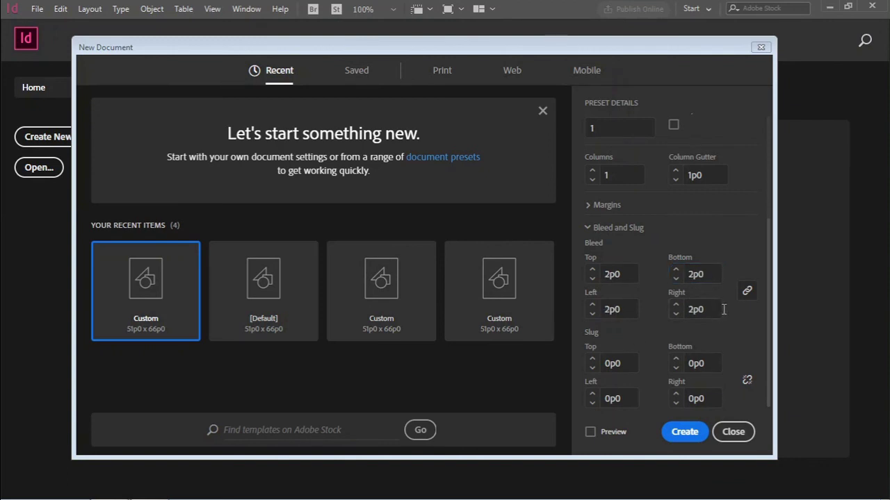
# Step: Set the bottom slug to 5 picas and create the document
pyautogui.doubleClick(695, 363)
pyautogui.write('5')
pyautogui.press('Tab')
pyautogui.click(683, 433)
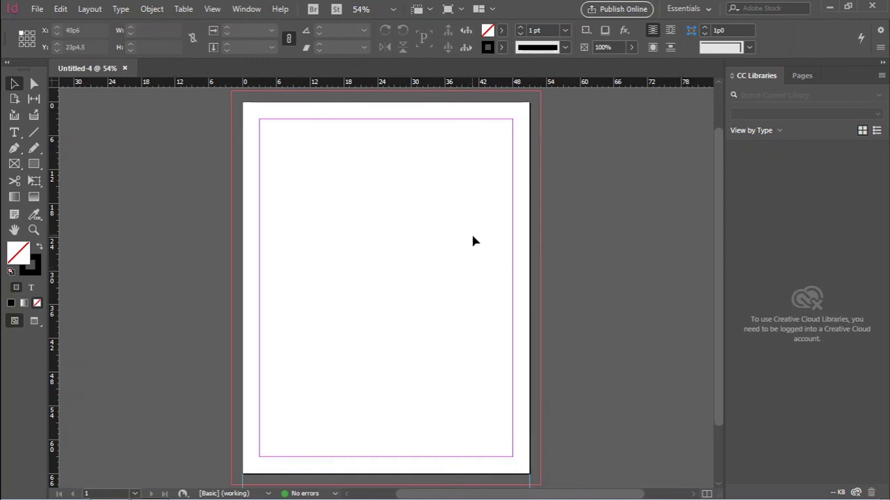
# Step: Zoom in on the page's upper-right corner to 200% to examine the margin, page edge and bleed guides
pyautogui.press('z')
pyautogui.click(516, 229)
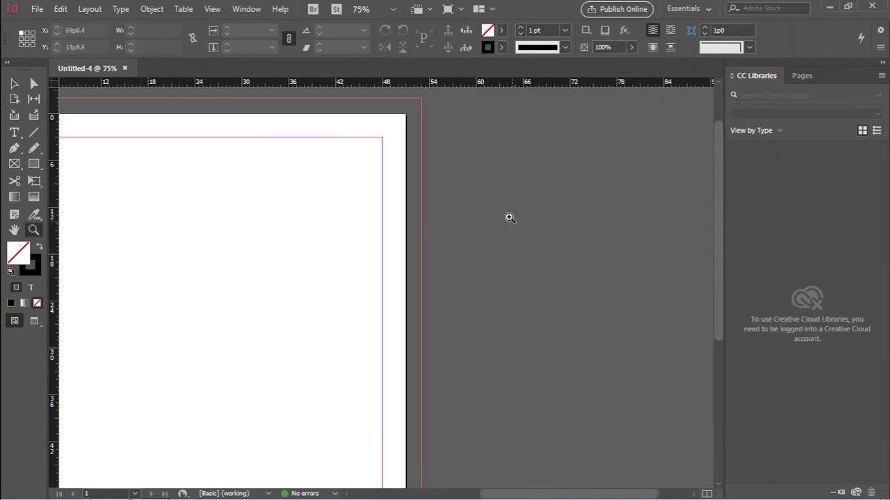
pyautogui.click(399, 207)
pyautogui.click(376, 205)
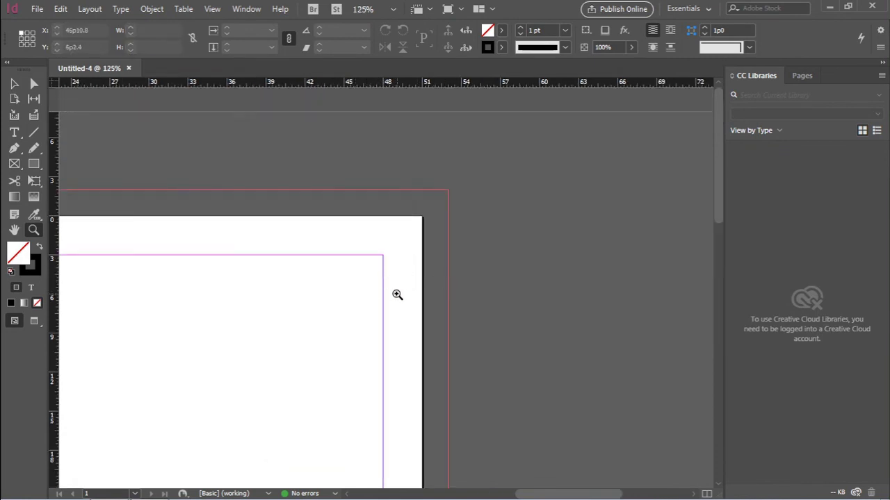
pyautogui.press('space')
pyautogui.moveTo(338, 239); pyautogui.dragTo(392, 240)
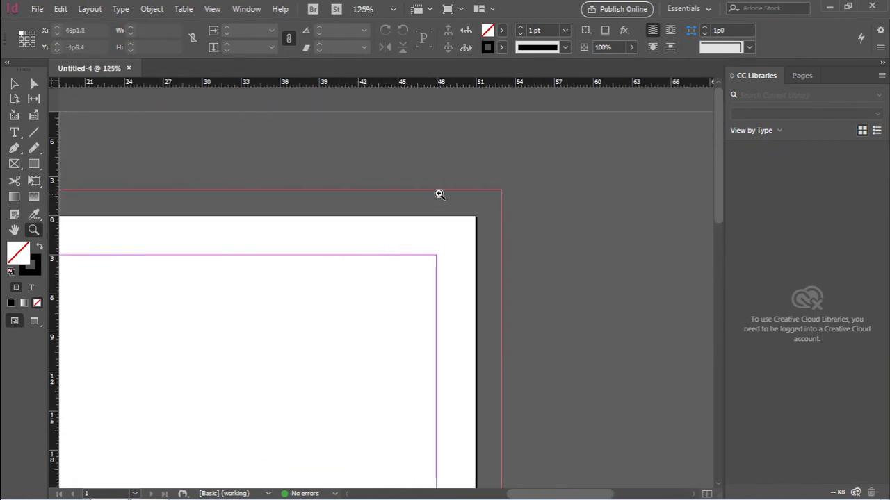
pyautogui.click(445, 192)
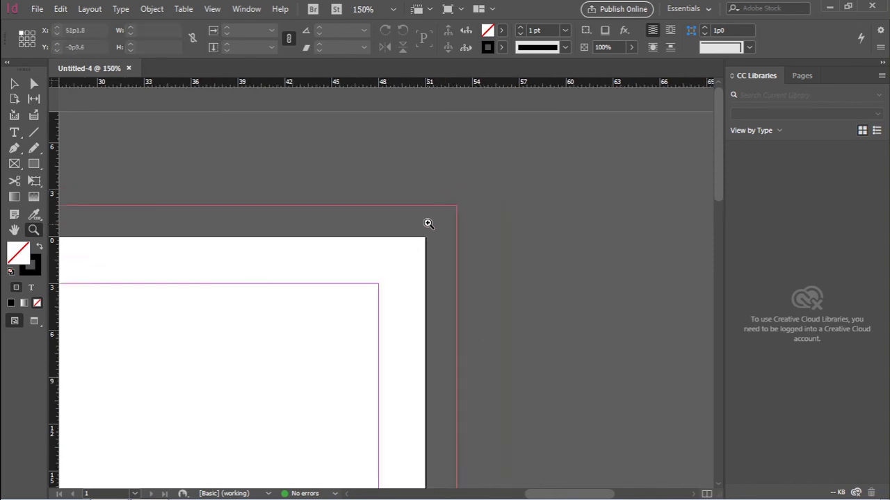
pyautogui.click(427, 223)
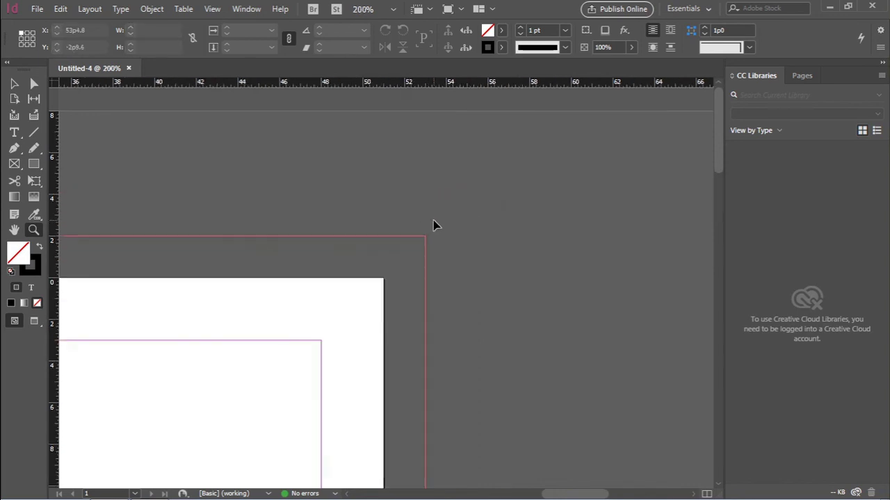
# Step: Zoom back out to 50% to examine the whole page with its bleed and bottom slug areas
pyautogui.hotkey('ctrl', '1')
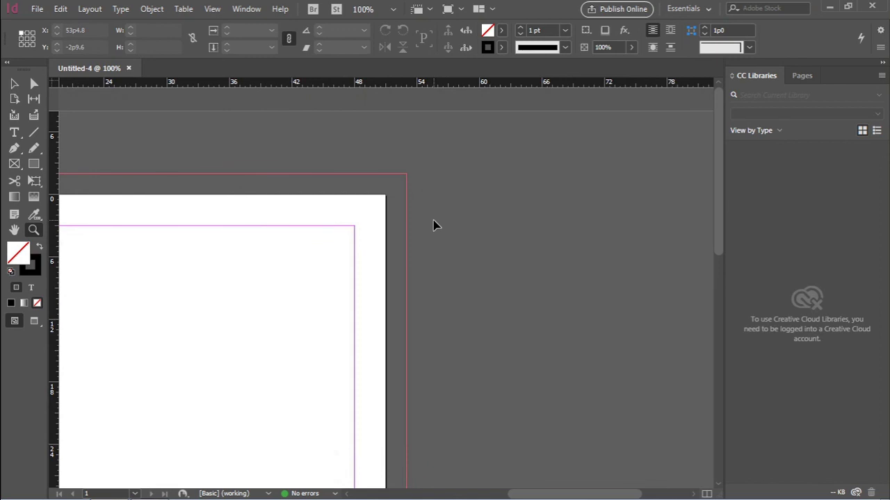
pyautogui.hotkey('ctrl', '-')
pyautogui.hotkey('ctrl', '-')
pyautogui.hotkey('ctrl', '-')
pyautogui.hotkey('ctrl', '-')
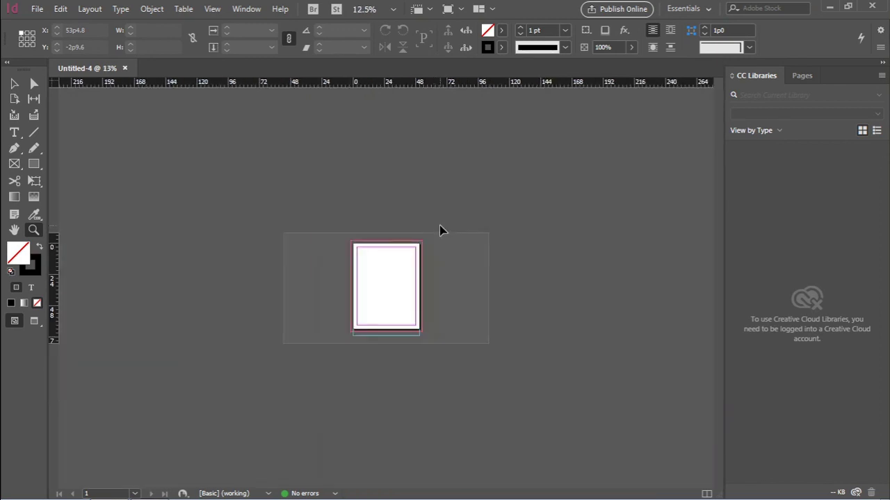
pyautogui.scroll(6, 408, 343)
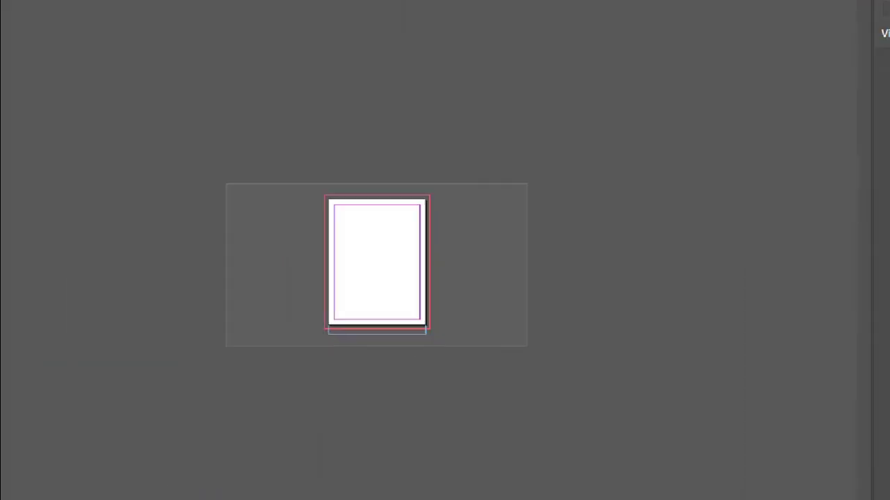
pyautogui.hotkey('ctrl', '-')
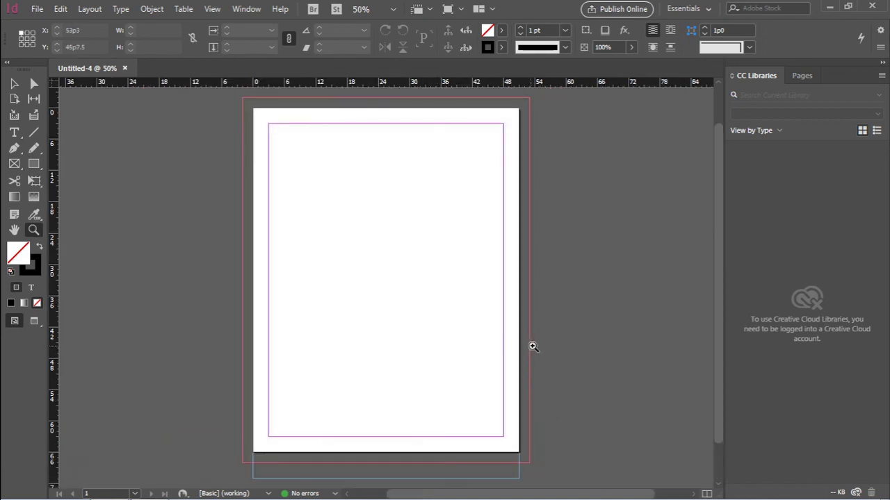